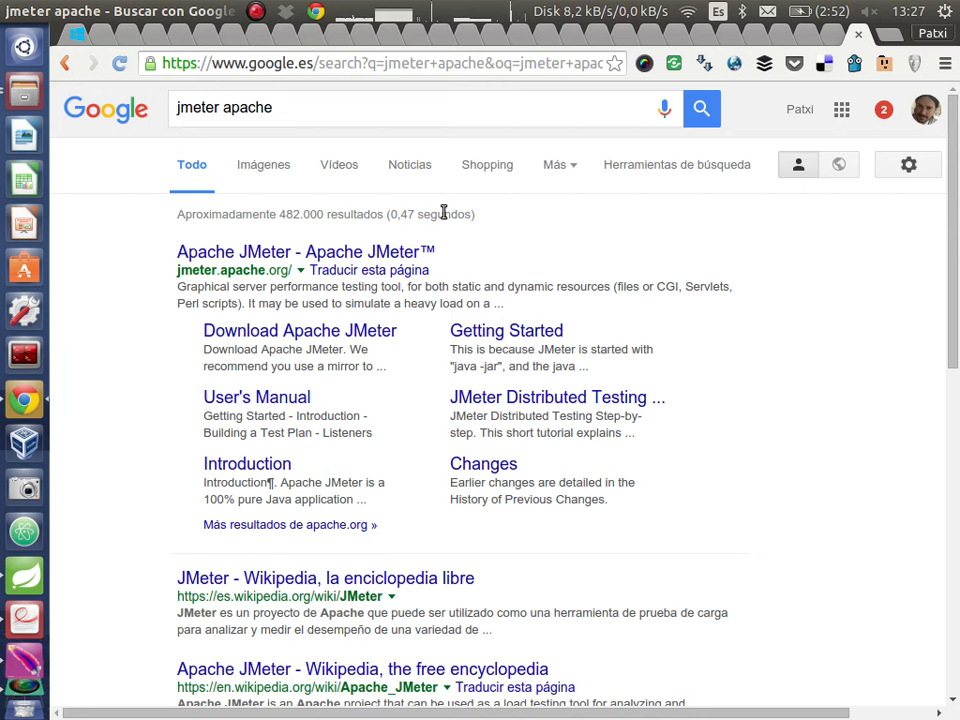
- Open the Apache JMeter website from the search results and go to its release downloads page
{"action": "left_click", "coordinate": [332, 256]}
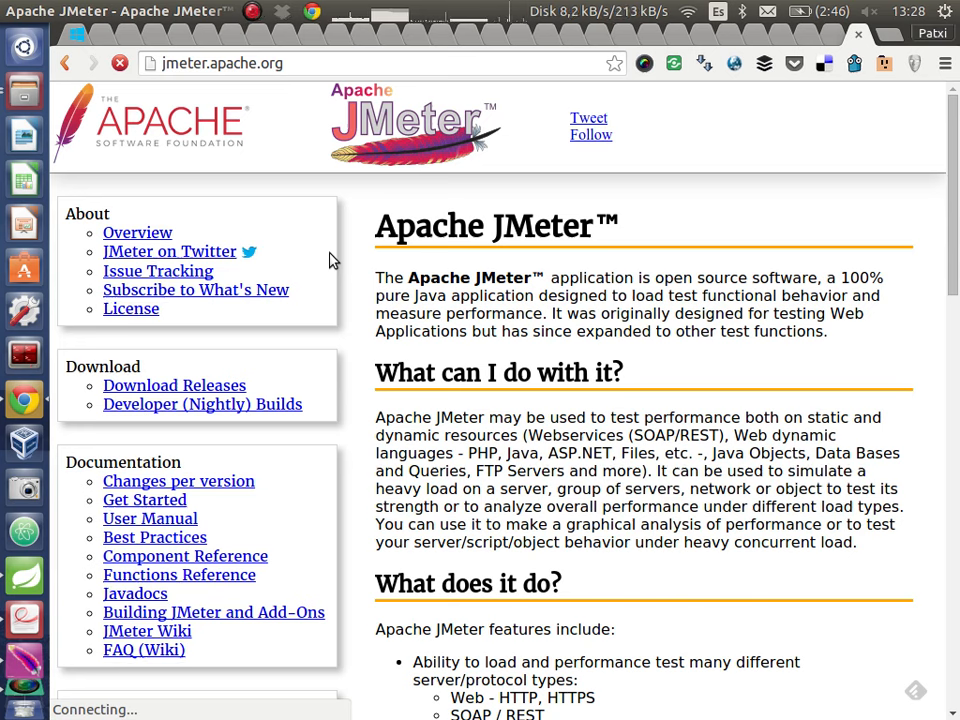
{"action": "left_click", "coordinate": [184, 389]}
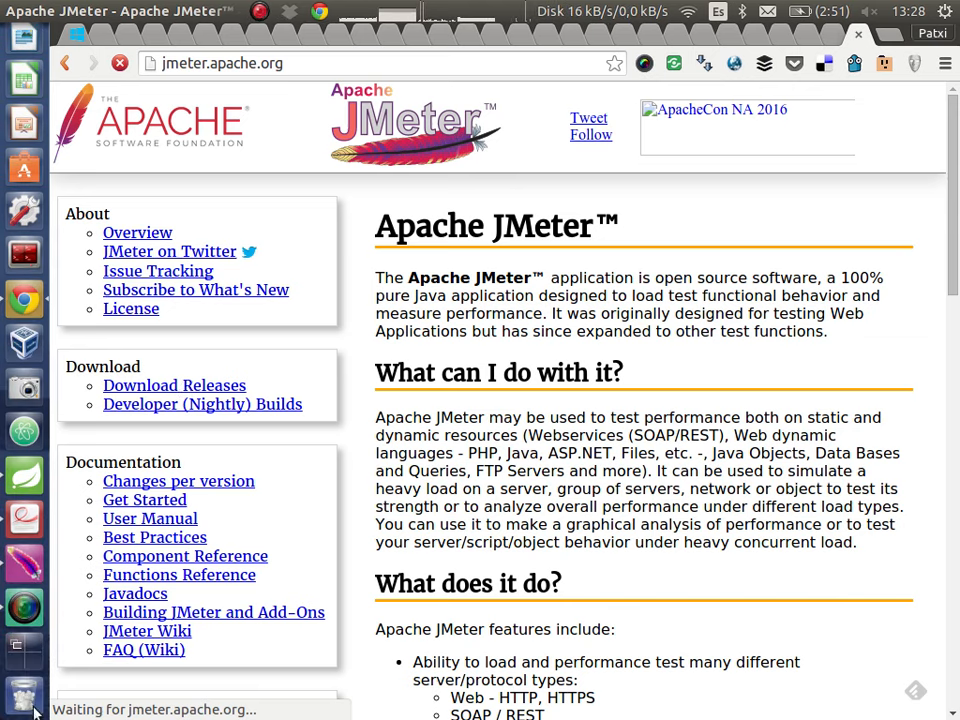
- Switch to JMeter and open the test plan file ejemplobbdd2-mysql.jmx
{"action": "left_click", "coordinate": [27, 662]}
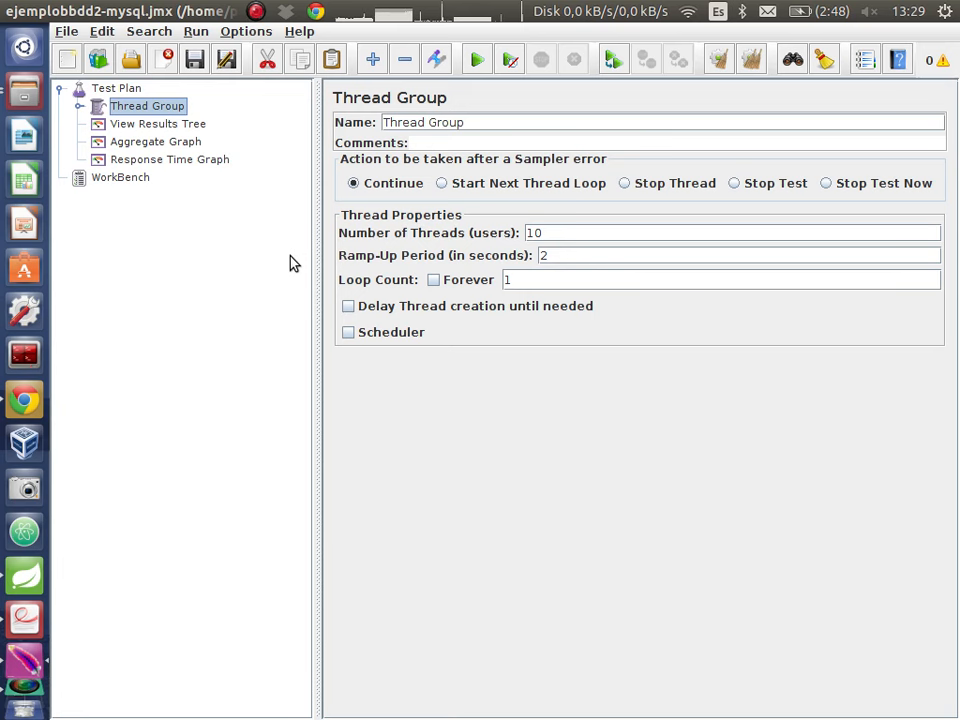
{"action": "left_click", "coordinate": [68, 32]}
{"action": "left_click", "coordinate": [76, 72]}
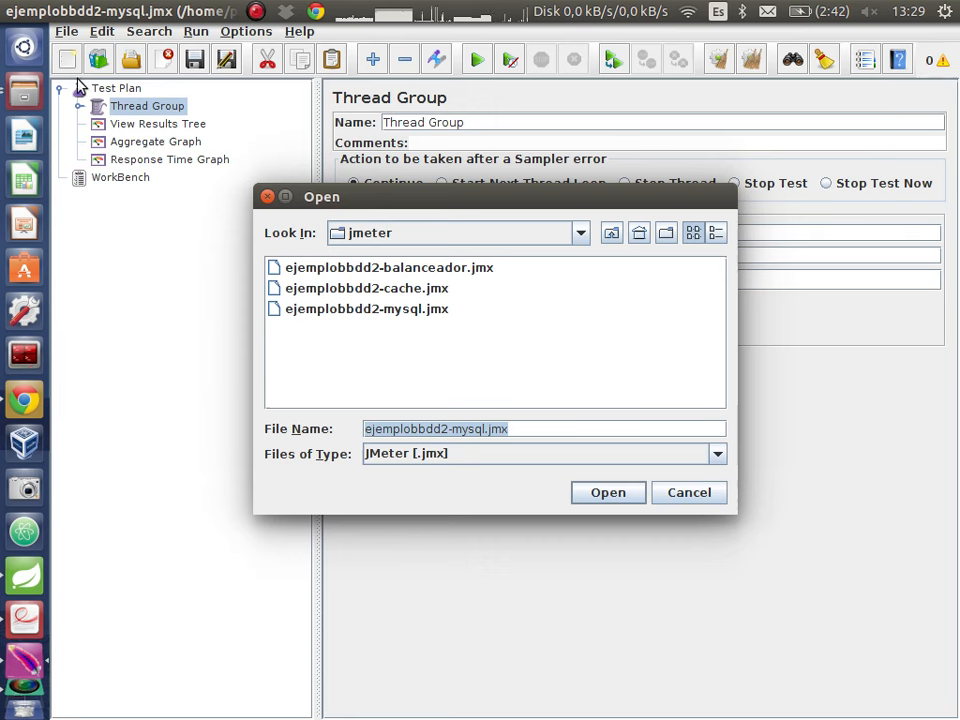
{"action": "double_click", "coordinate": [326, 311]}
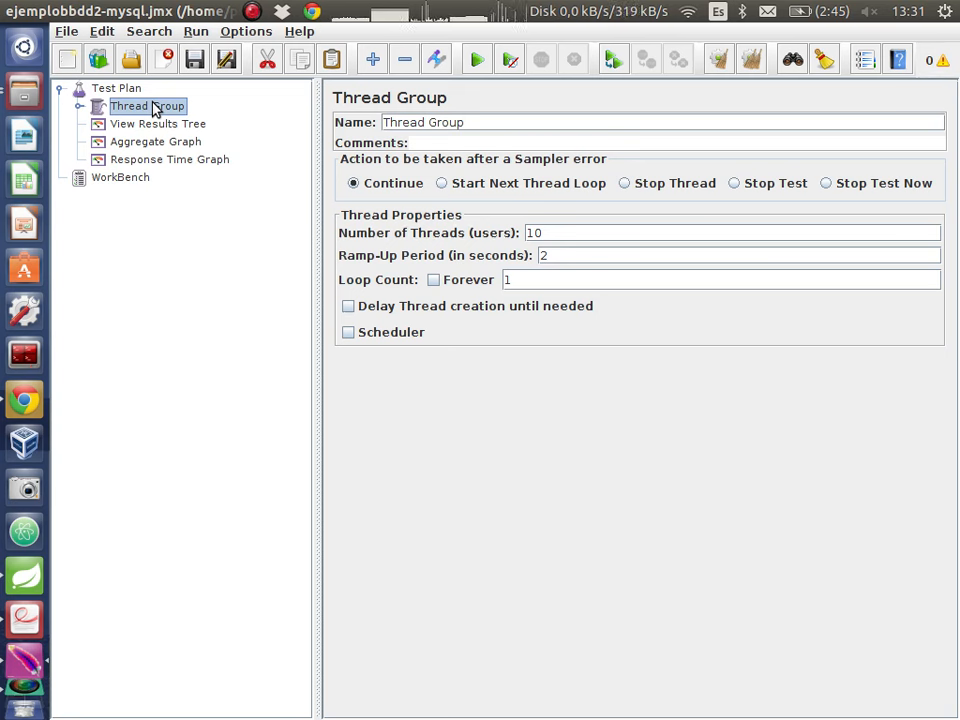
- Review the Thread Group's name, number of threads, ramp-up period and loop count
{"action": "left_click", "coordinate": [575, 124]}
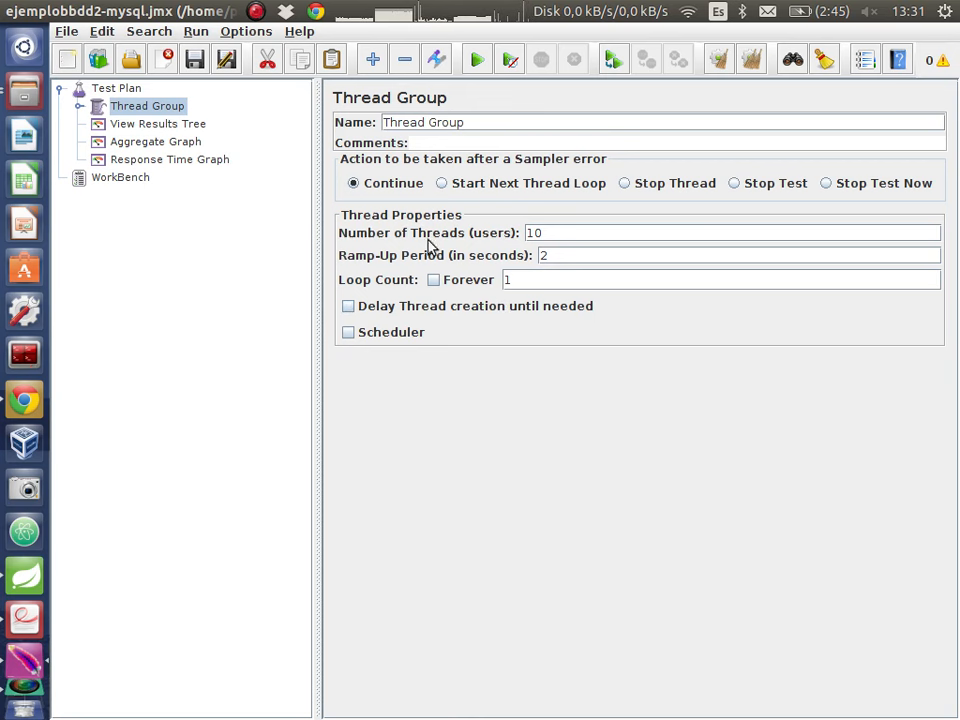
{"action": "left_click", "coordinate": [574, 231]}
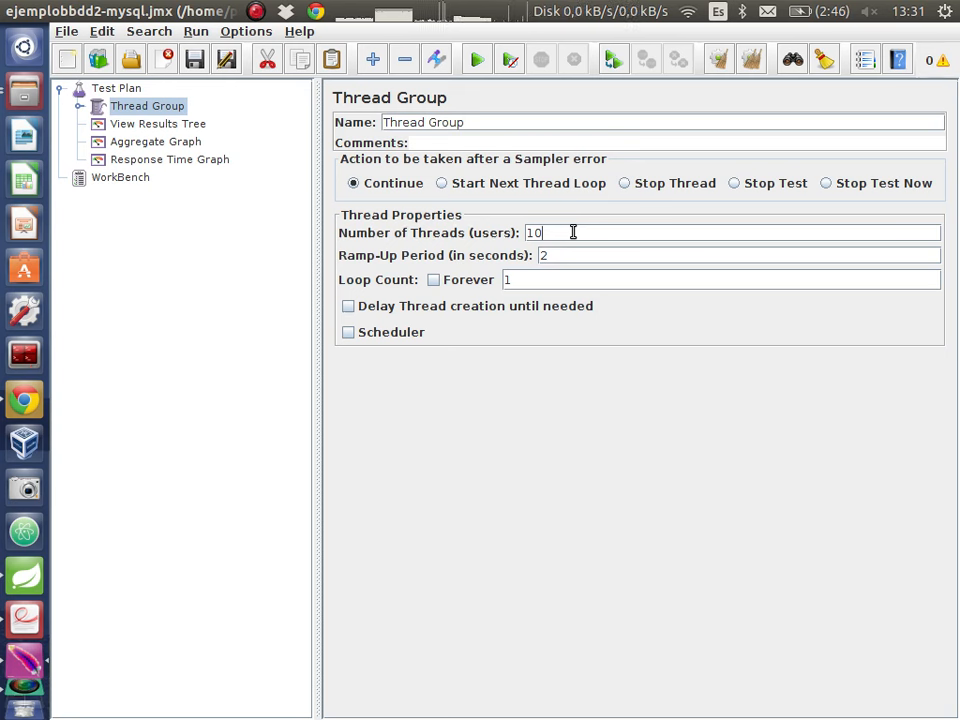
{"action": "left_click", "coordinate": [574, 254]}
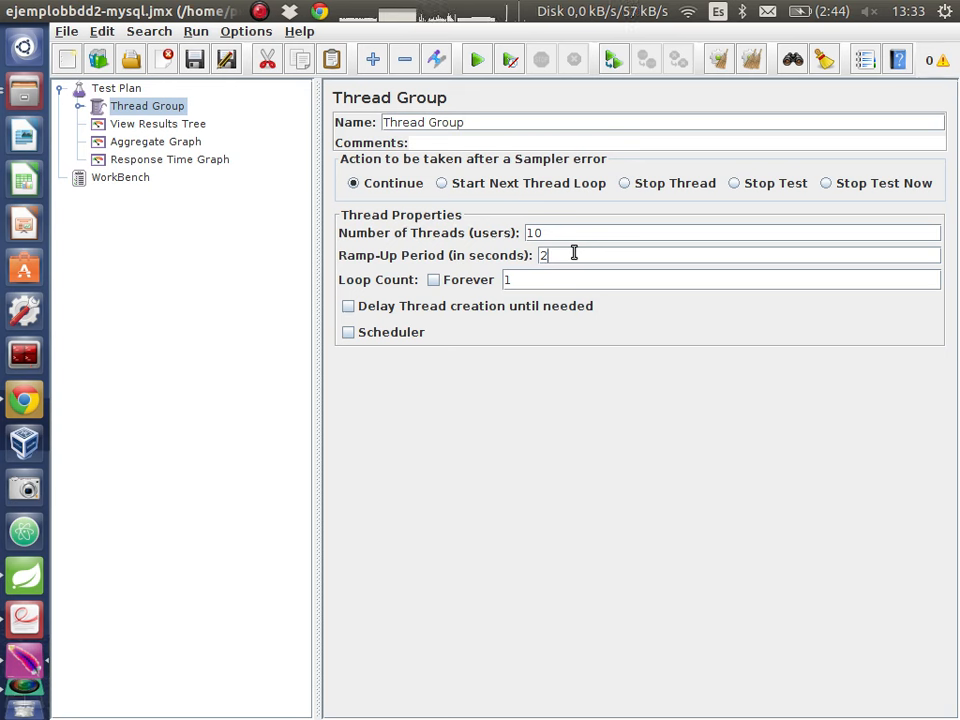
{"action": "left_click", "coordinate": [561, 281]}
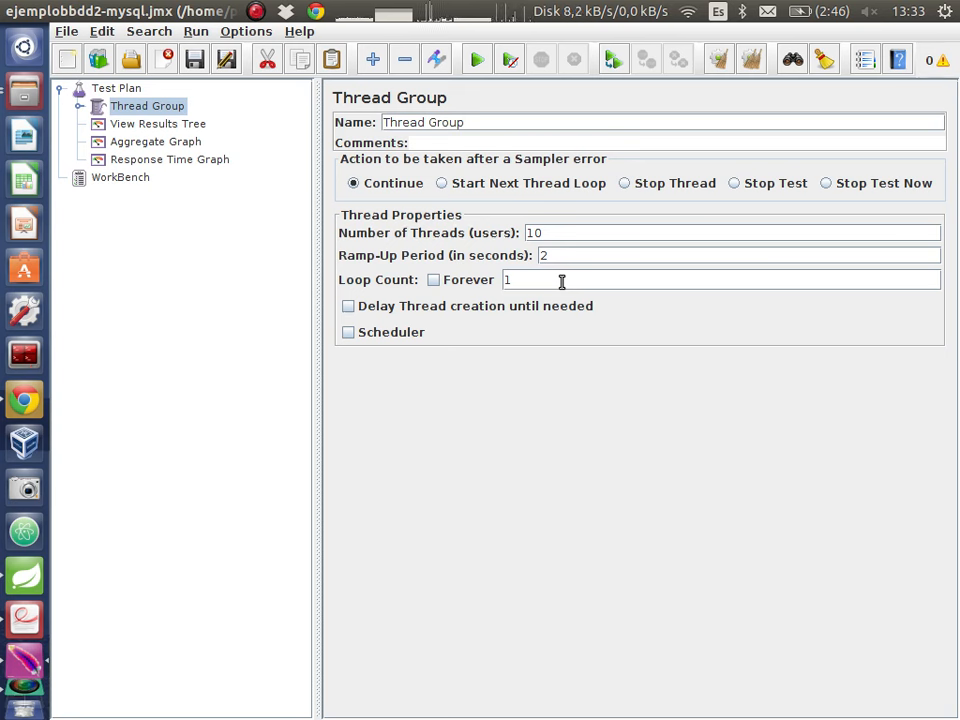
- Expand the Thread Group and look through its two HTTP requests and the HTTP Header Manager
{"action": "left_click", "coordinate": [80, 110]}
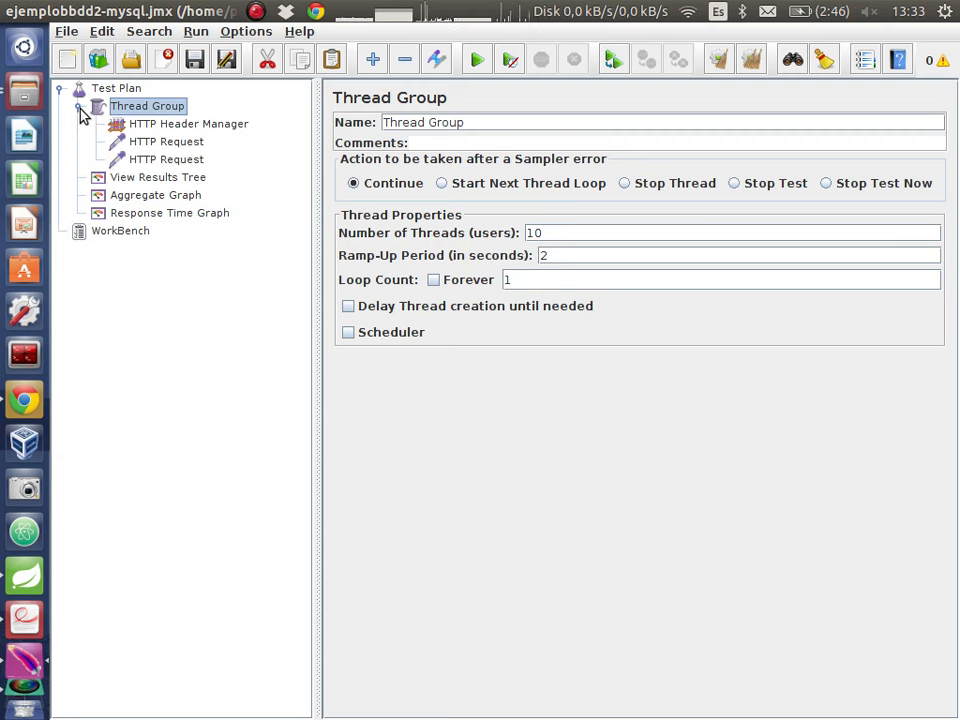
{"action": "left_click", "coordinate": [184, 146]}
{"action": "left_click", "coordinate": [188, 157]}
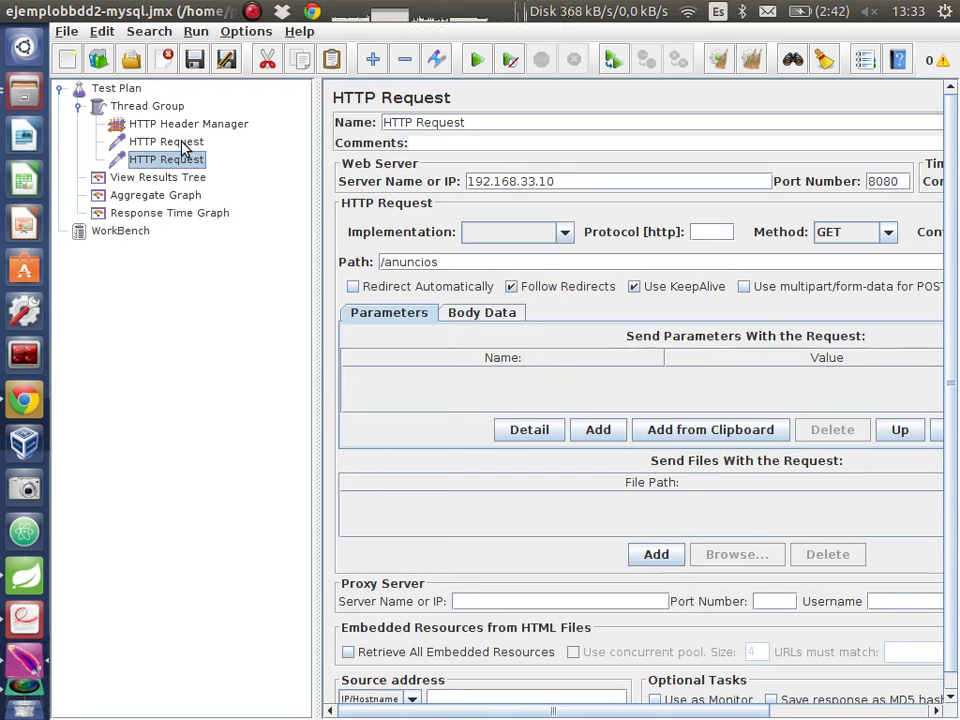
{"action": "left_click", "coordinate": [184, 146]}
{"action": "key", "text": "Up"}
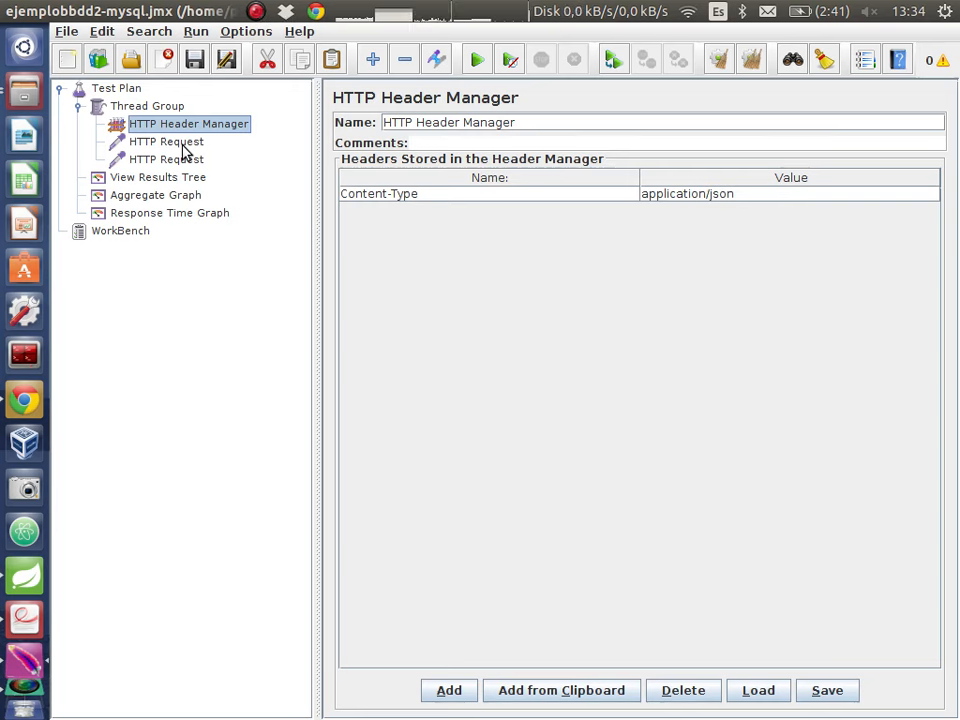
- Examine the POST request's server address, method, path and body data
{"action": "left_click", "coordinate": [185, 146]}
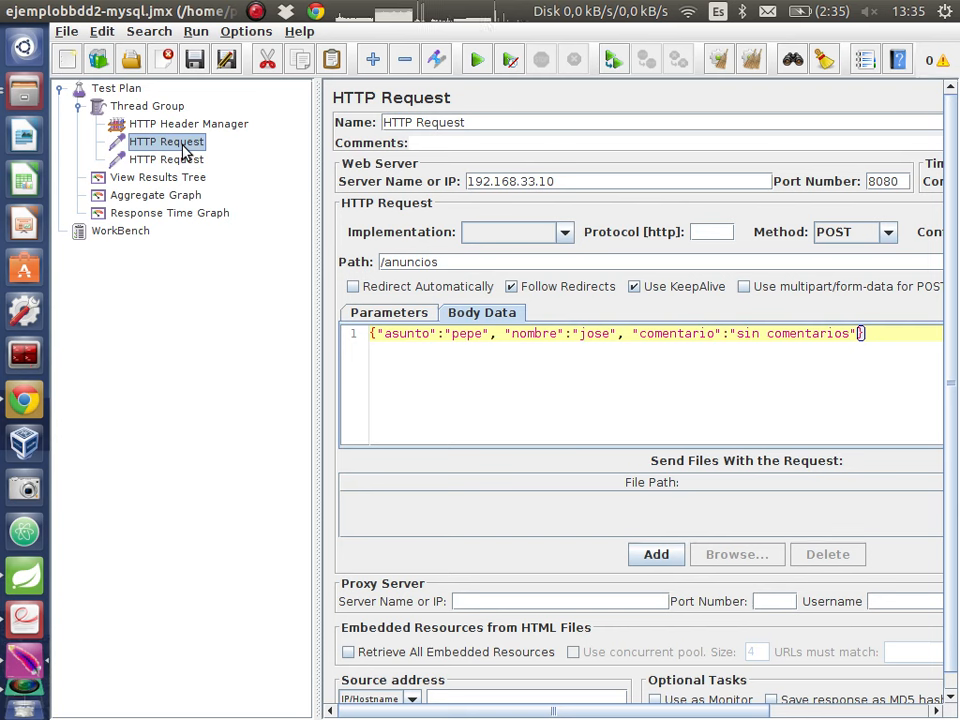
{"action": "left_click", "coordinate": [571, 186]}
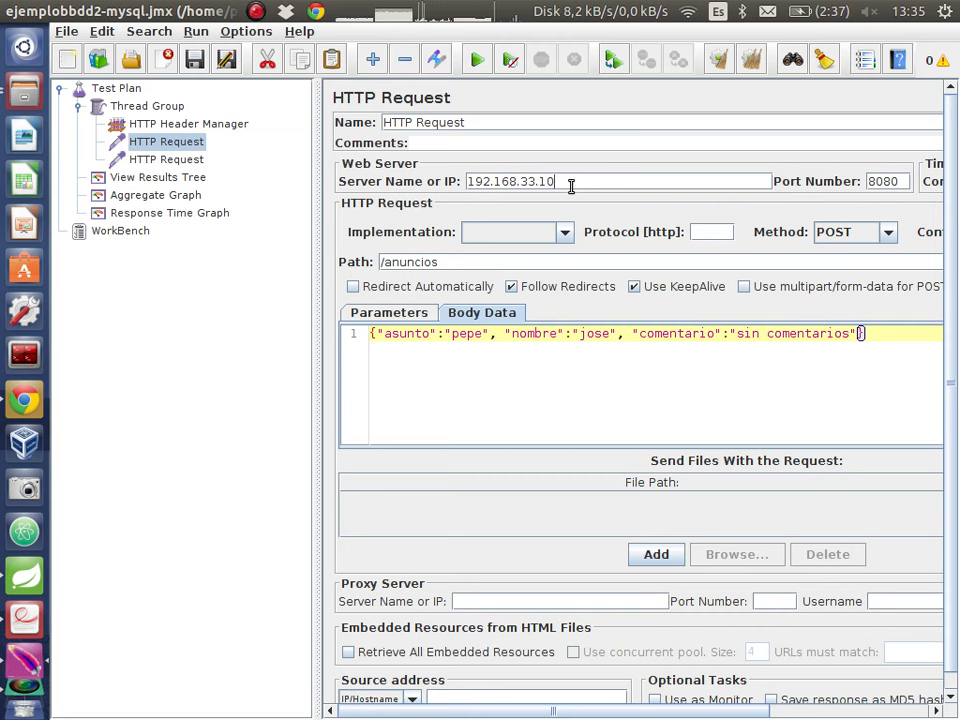
{"action": "left_click", "coordinate": [571, 187]}
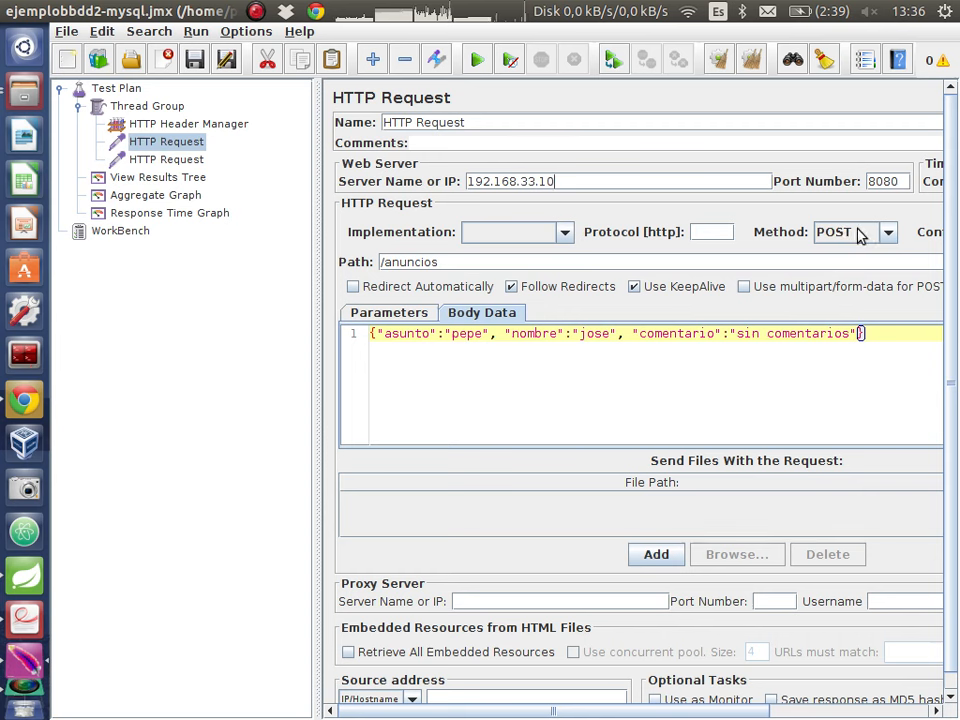
{"action": "left_click", "coordinate": [450, 266]}
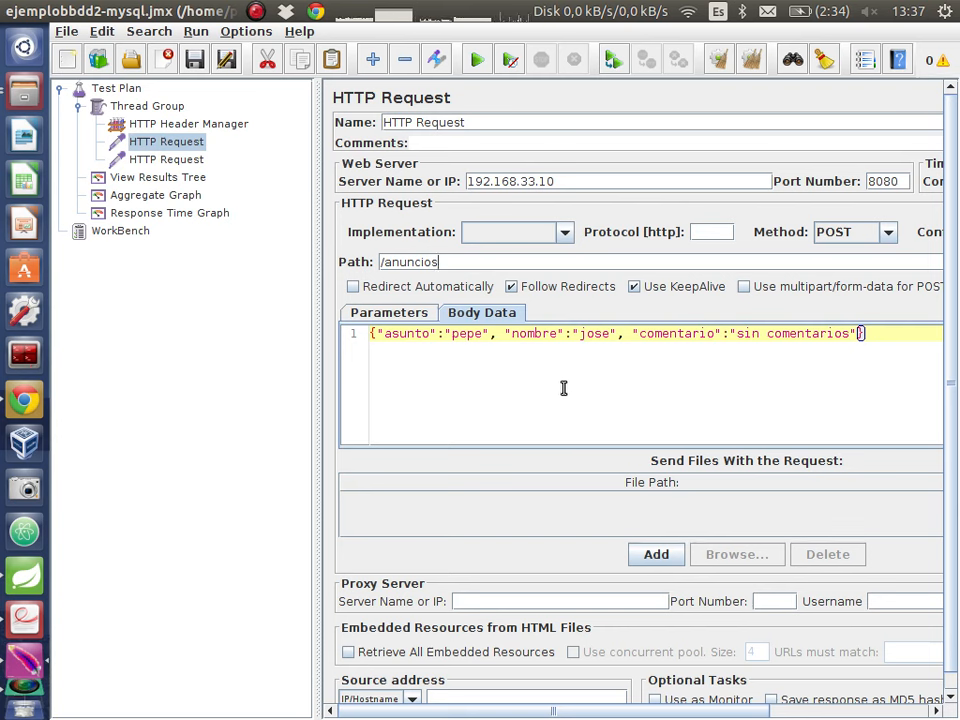
- Set the server address of the GET request to 127.0.0.1
{"action": "left_click", "coordinate": [180, 162]}
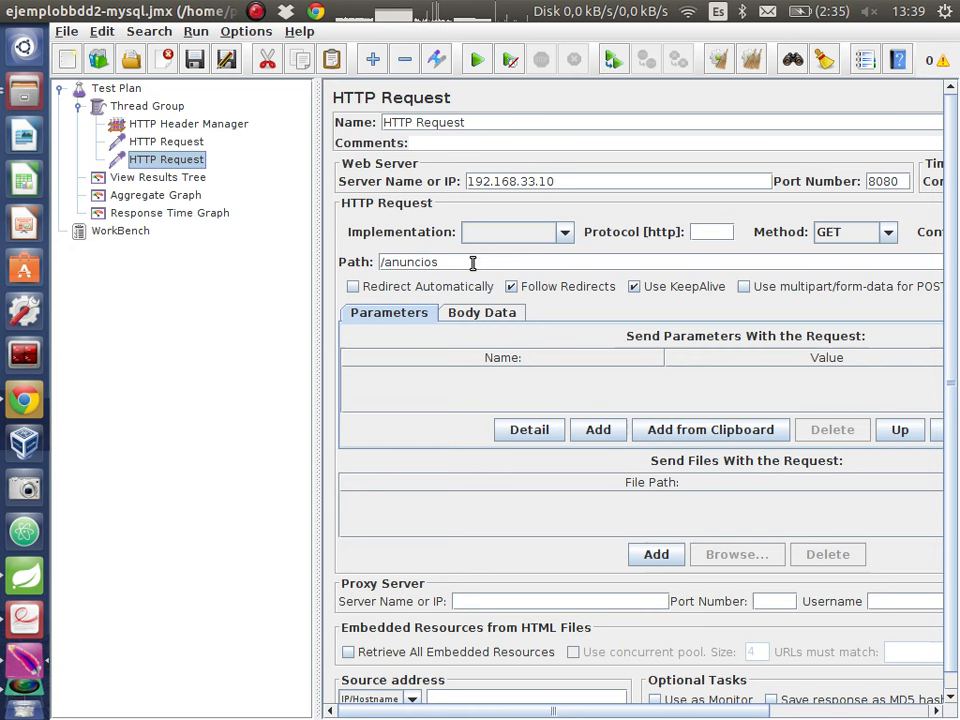
{"action": "left_click", "coordinate": [573, 184]}
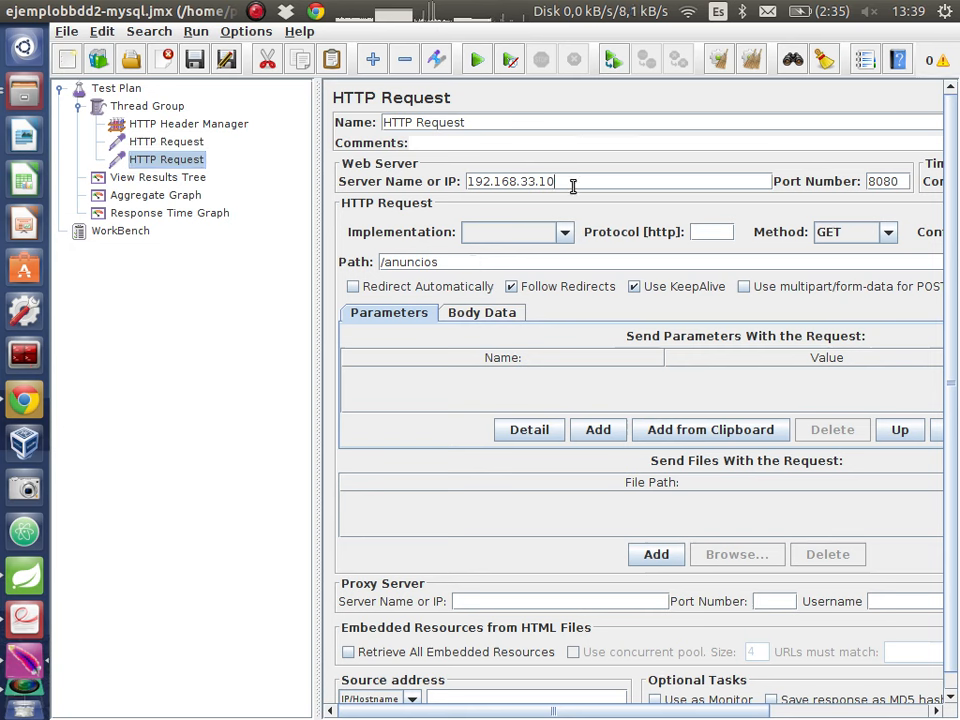
{"action": "triple_click", "coordinate": [573, 184]}
{"action": "type", "text": "127"}
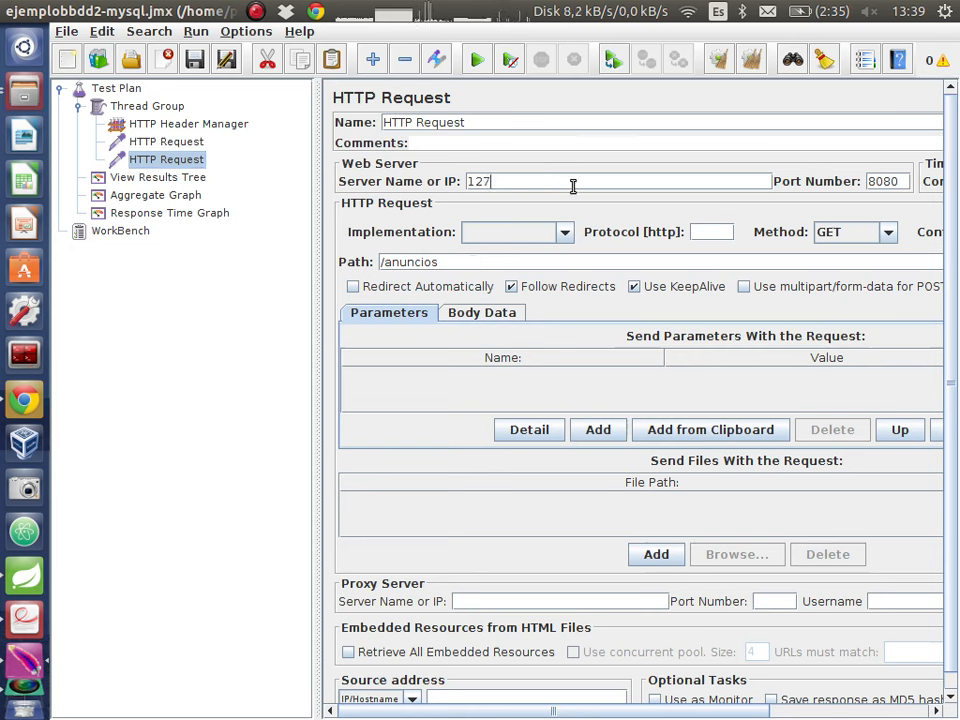
{"action": "type", "text": ".0.01"}
- Set the server address of the POST request to 127.0.0.1
{"action": "left_click", "coordinate": [192, 147]}
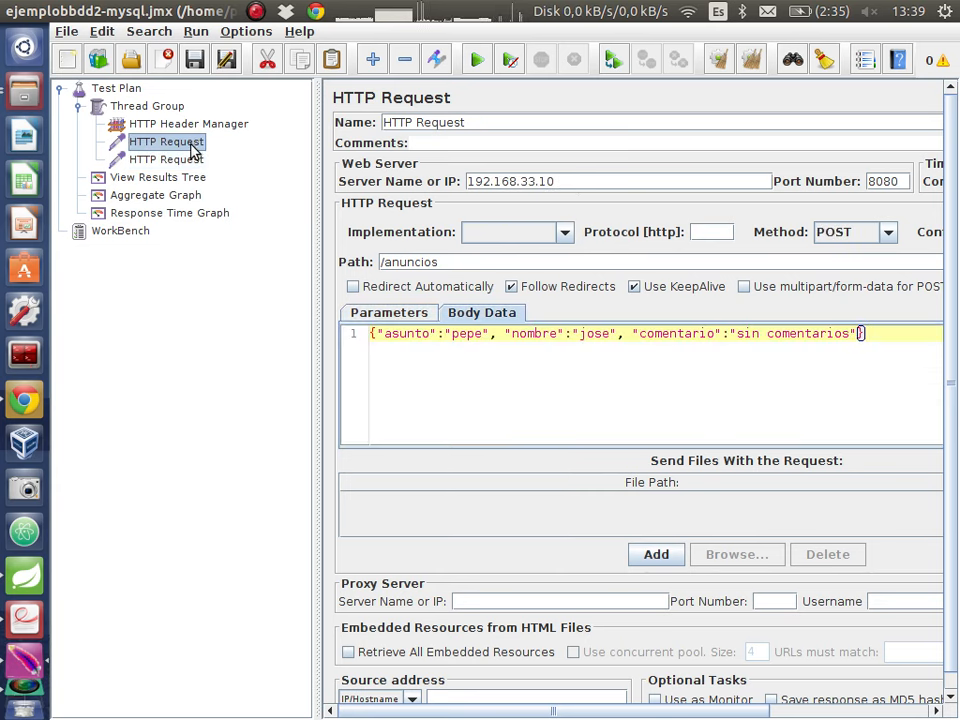
{"action": "triple_click", "coordinate": [564, 181]}
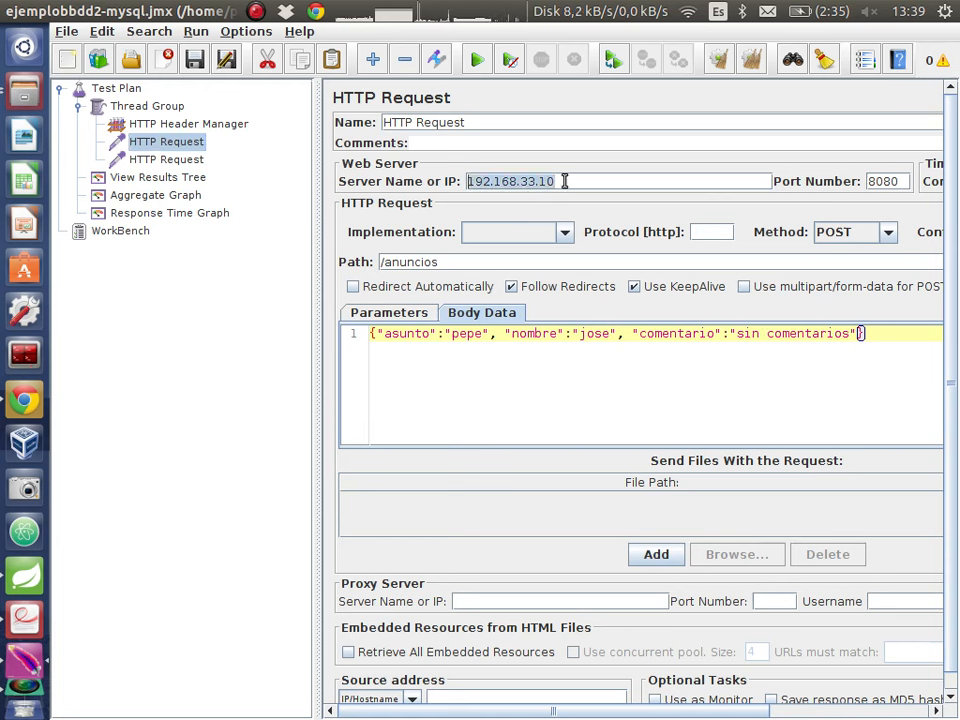
{"action": "type", "text": "127."}
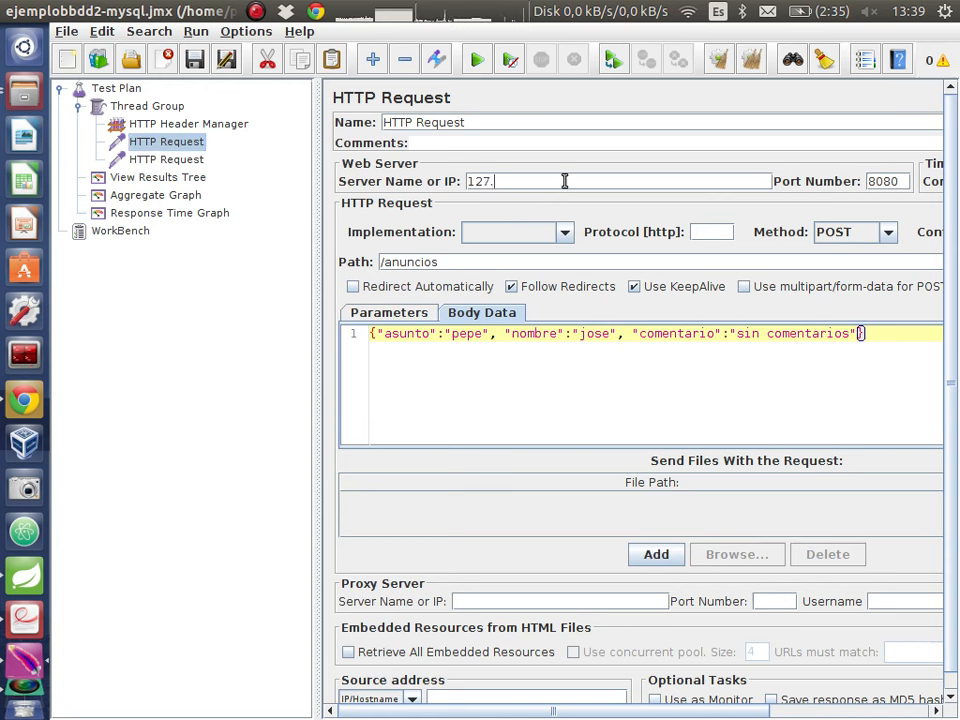
{"action": "type", "text": "0.0.1"}
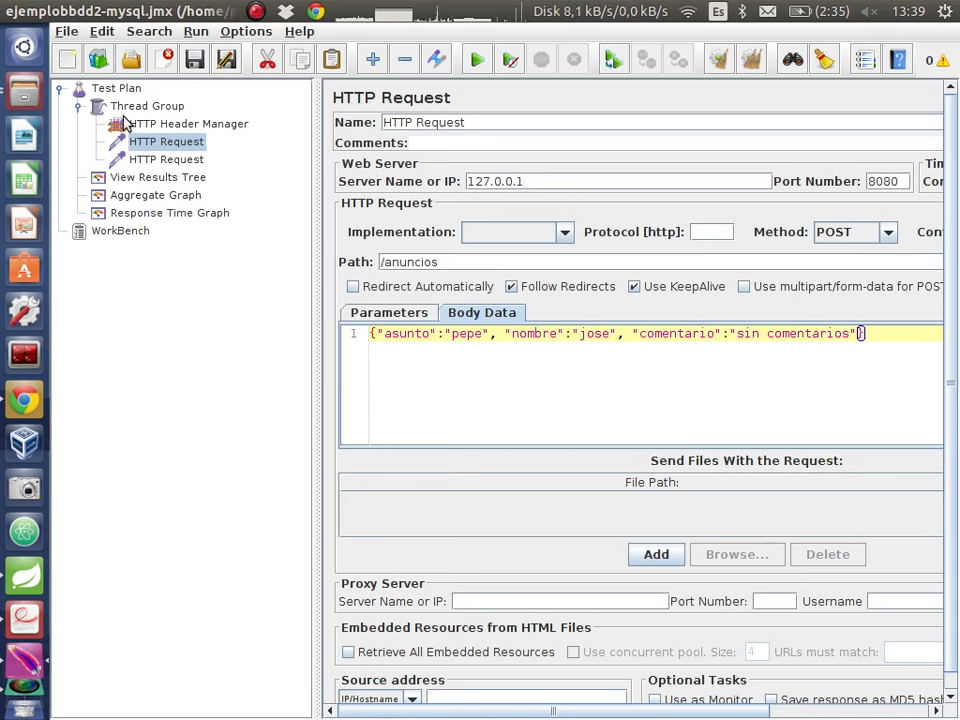
- Check the server address in both HTTP requests, then review the header manager and return to the Thread Group settings
{"action": "left_click", "coordinate": [165, 124]}
{"action": "left_click", "coordinate": [162, 145]}
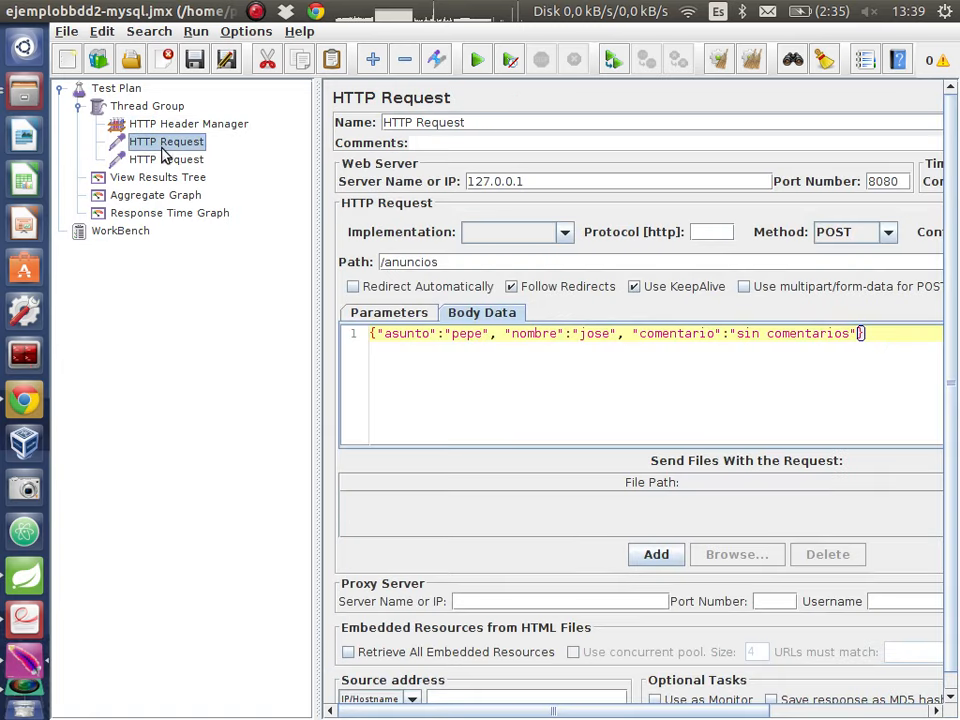
{"action": "left_click", "coordinate": [166, 159]}
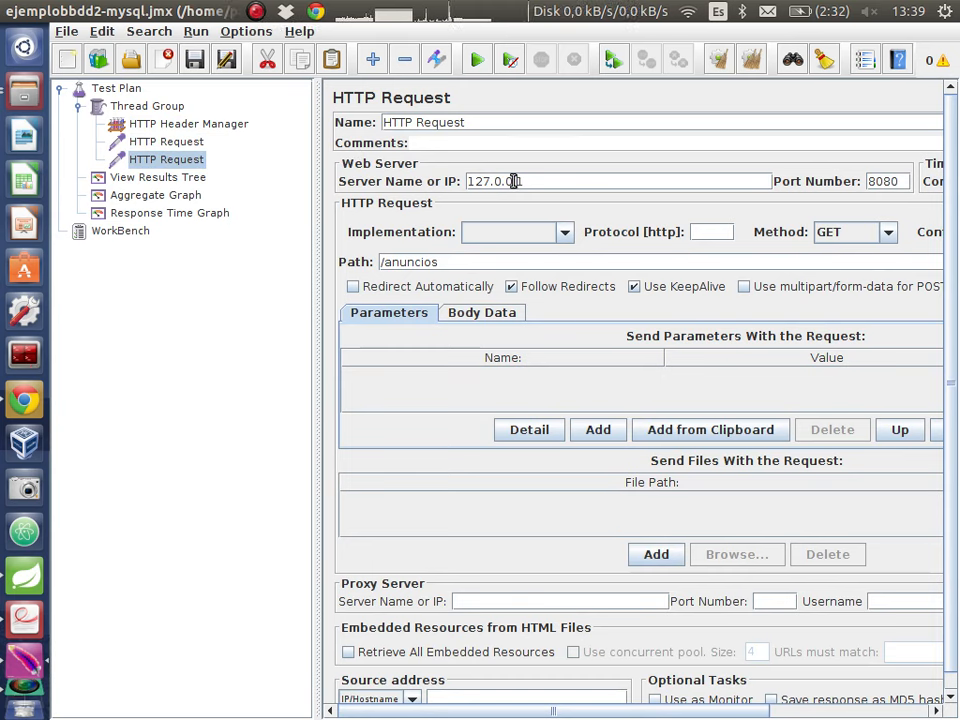
{"action": "left_click", "coordinate": [168, 145]}
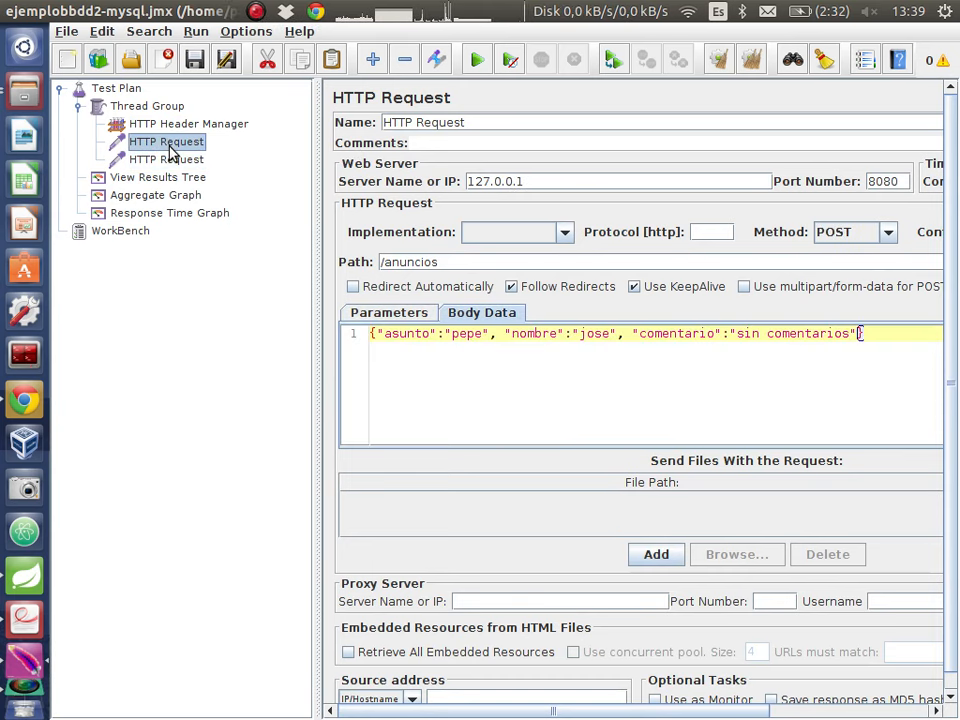
{"action": "left_click", "coordinate": [165, 124]}
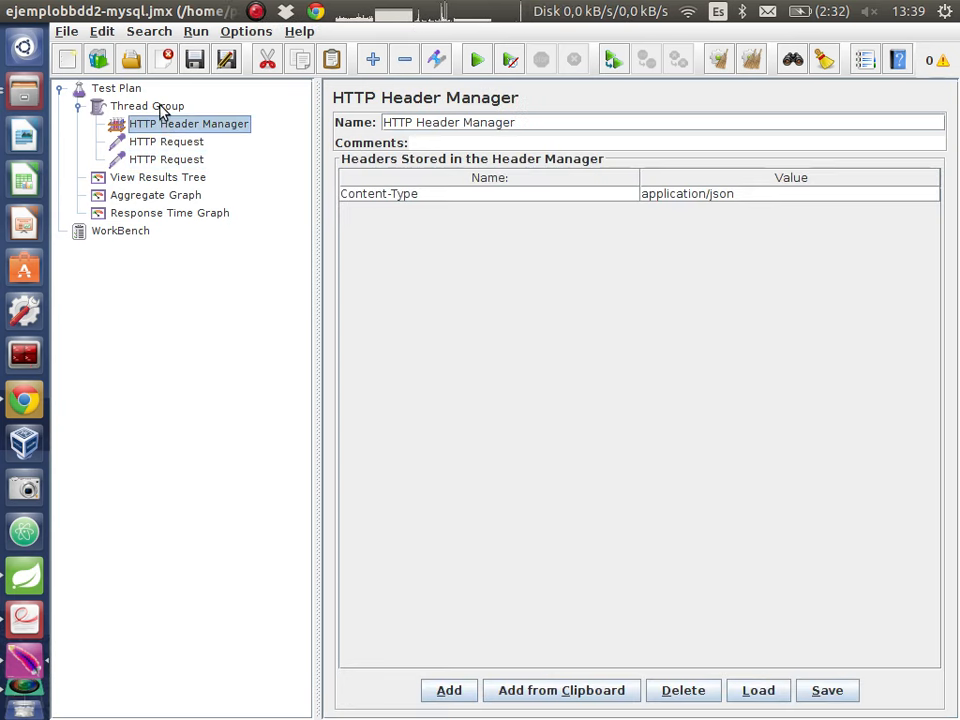
{"action": "left_click", "coordinate": [160, 107]}
- Switch to the Spring IDE and check the console of the running Ejemplobbdd1Application
{"action": "left_click", "coordinate": [24, 575]}
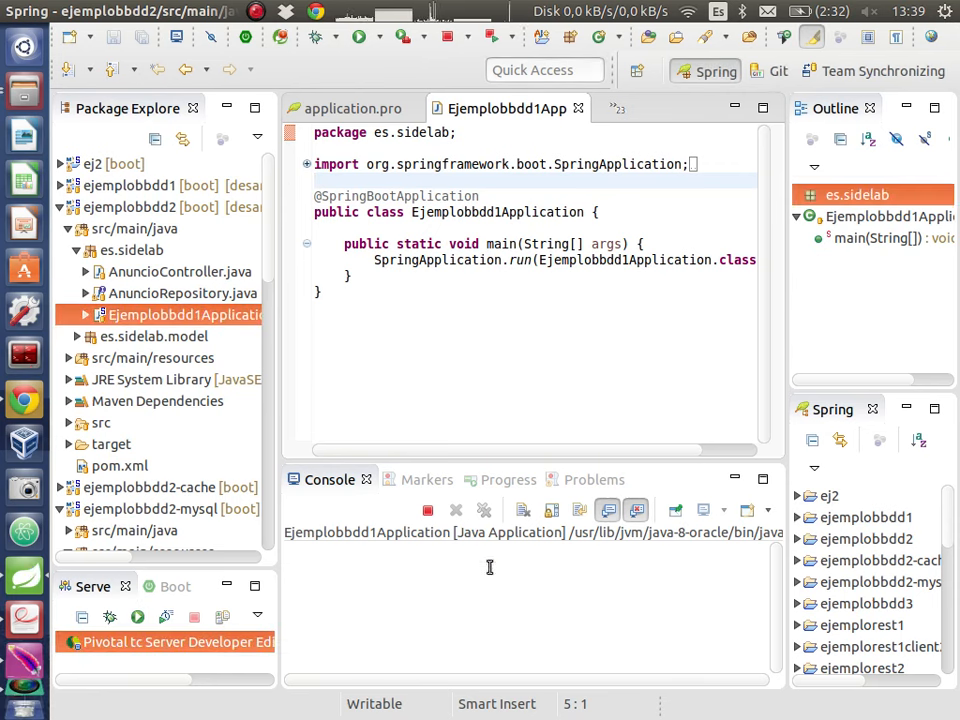
{"action": "scroll", "coordinate": [452, 607], "scroll_direction": "up", "scroll_amount": 2}
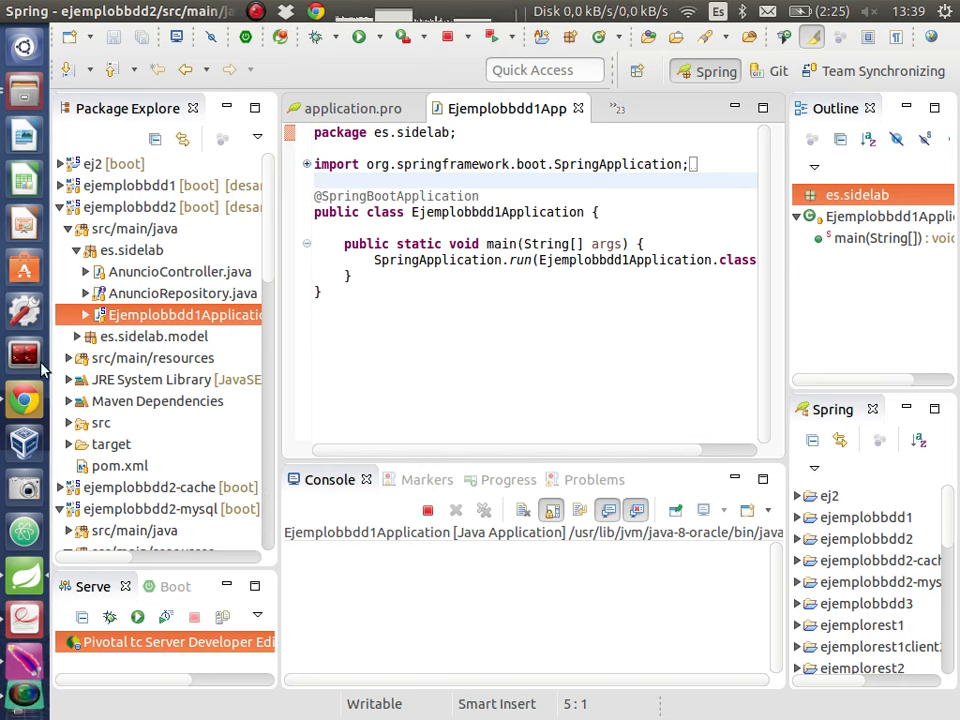
- Switch to Chrome and load localhost:8080/anuncios in a new tab to check the service's response
{"action": "left_click", "coordinate": [22, 399]}
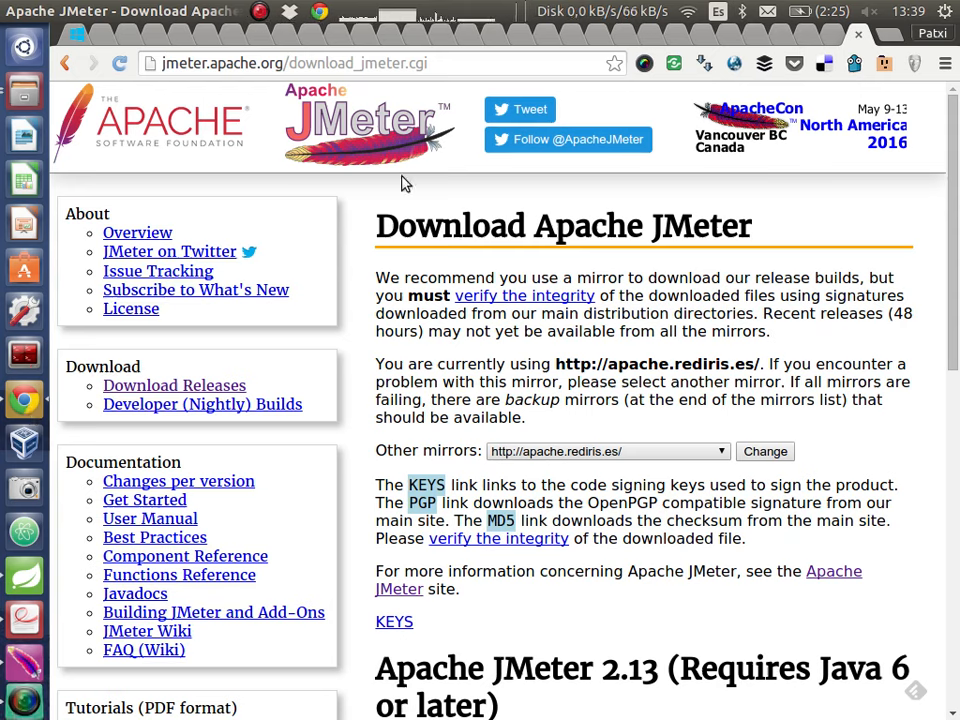
{"action": "left_click", "coordinate": [896, 42]}
{"action": "type", "text": "localhost:8080"}
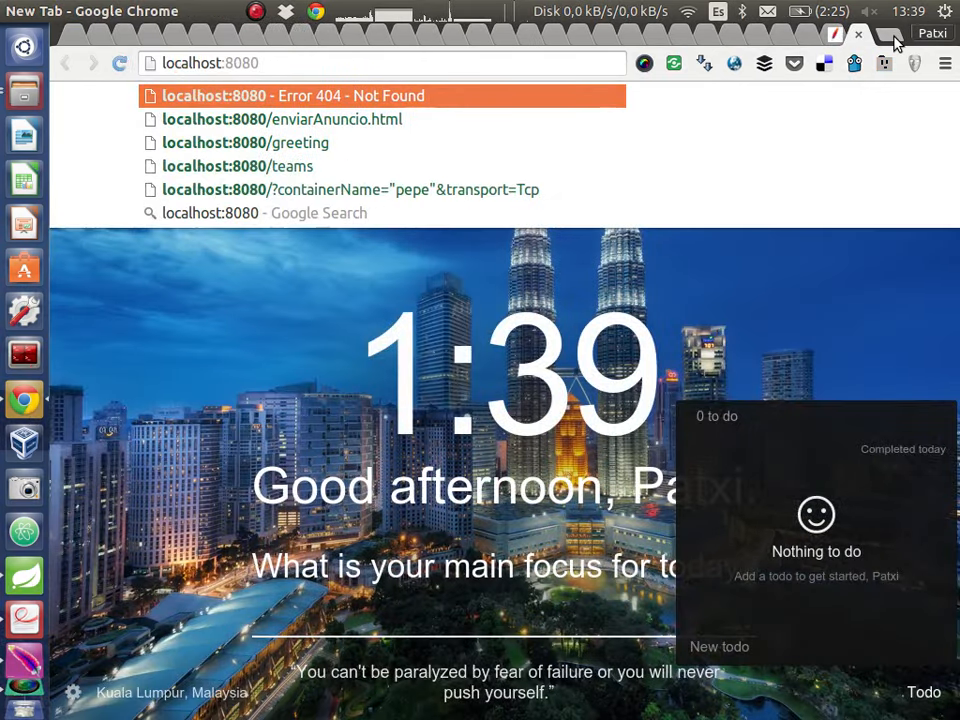
{"action": "type", "text": "/anun"}
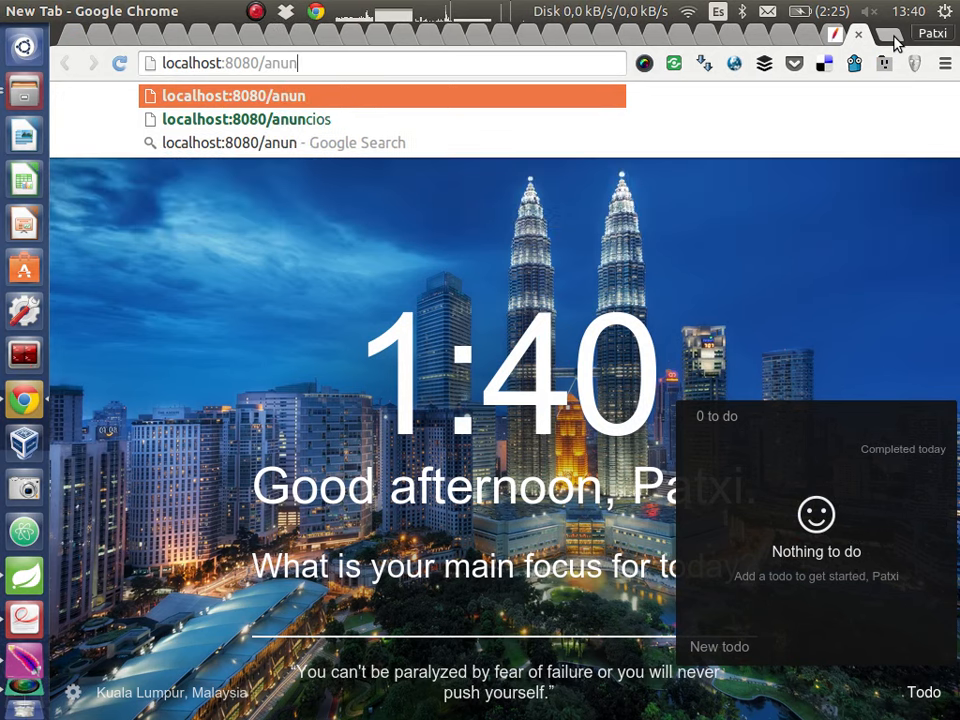
{"action": "type", "text": "cios"}
{"action": "key", "text": "Return"}
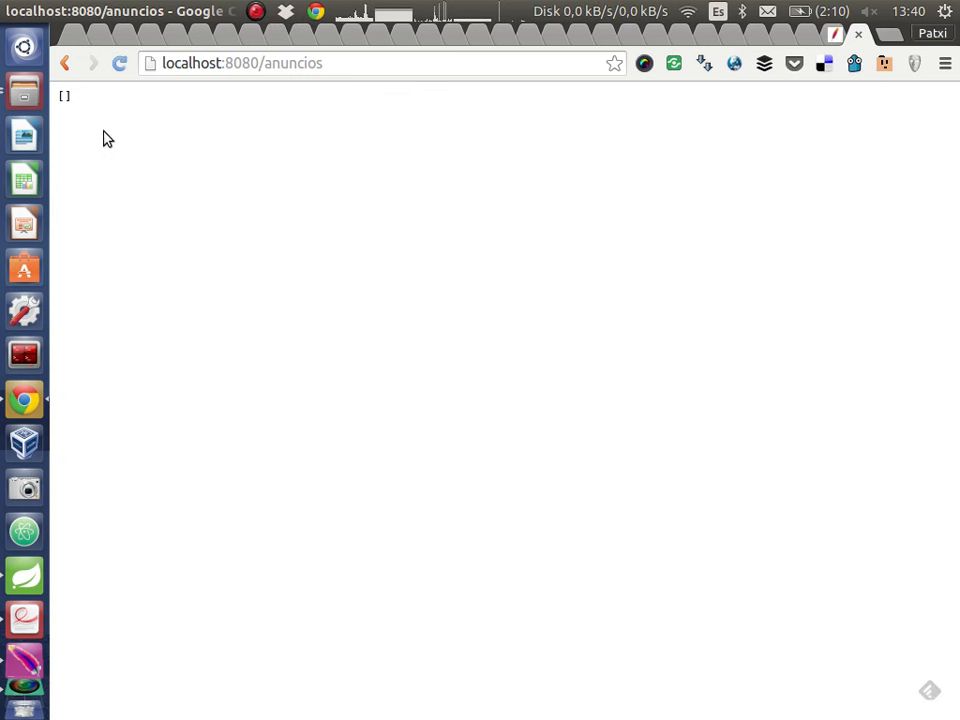
- Switch back to JMeter and run the test plan
{"action": "left_click", "coordinate": [26, 668]}
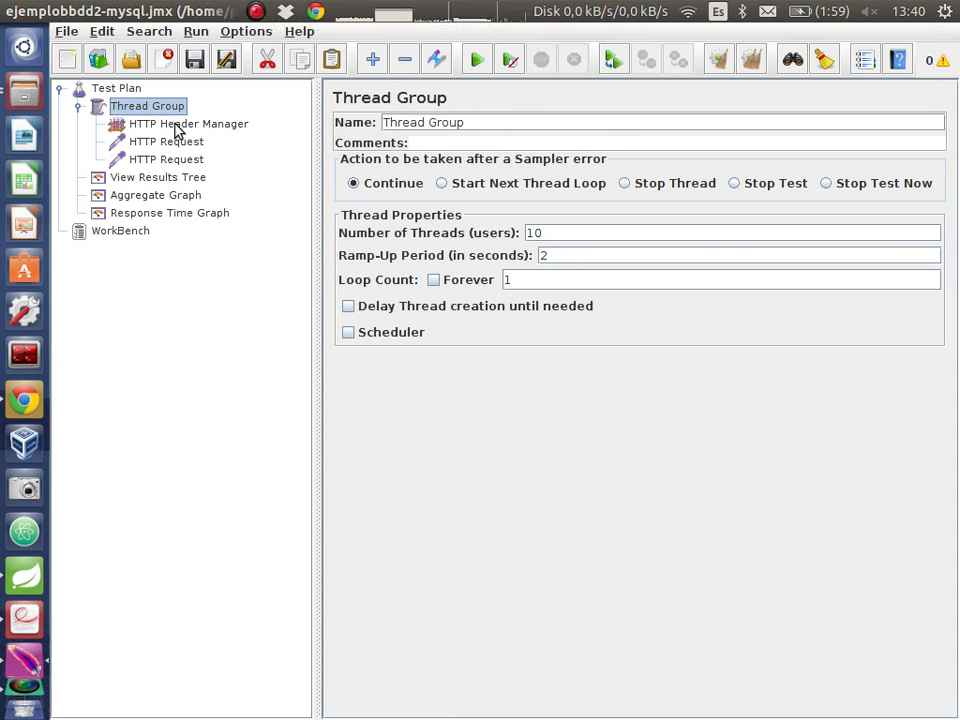
{"action": "left_click", "coordinate": [475, 68]}
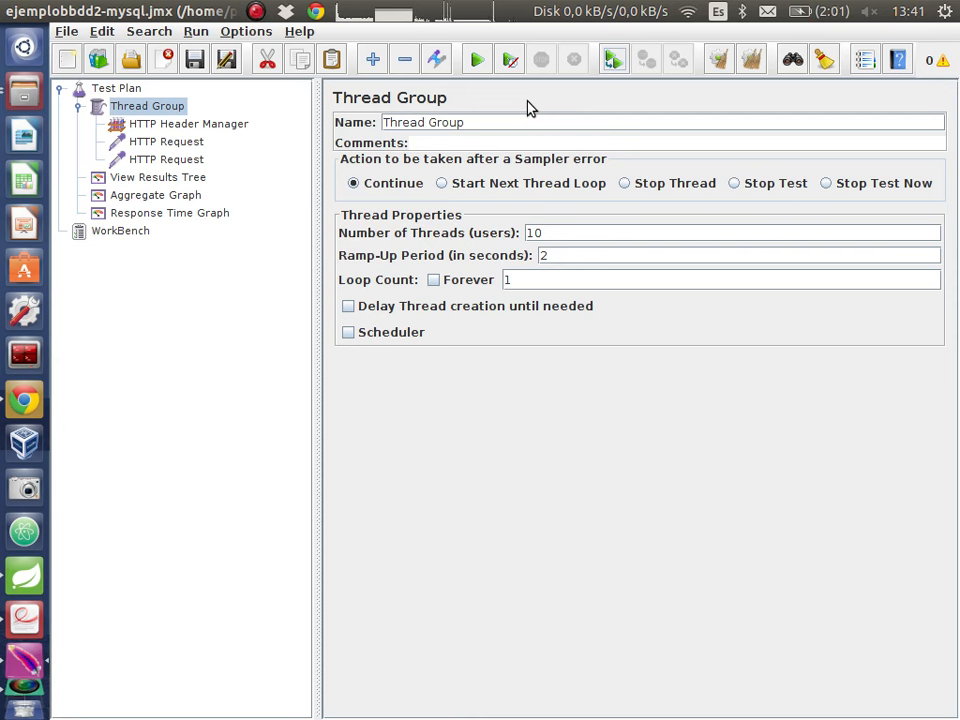
- Open the View Results Tree and inspect the first HTTP request's sampler result, request and response data
{"action": "left_click", "coordinate": [168, 180]}
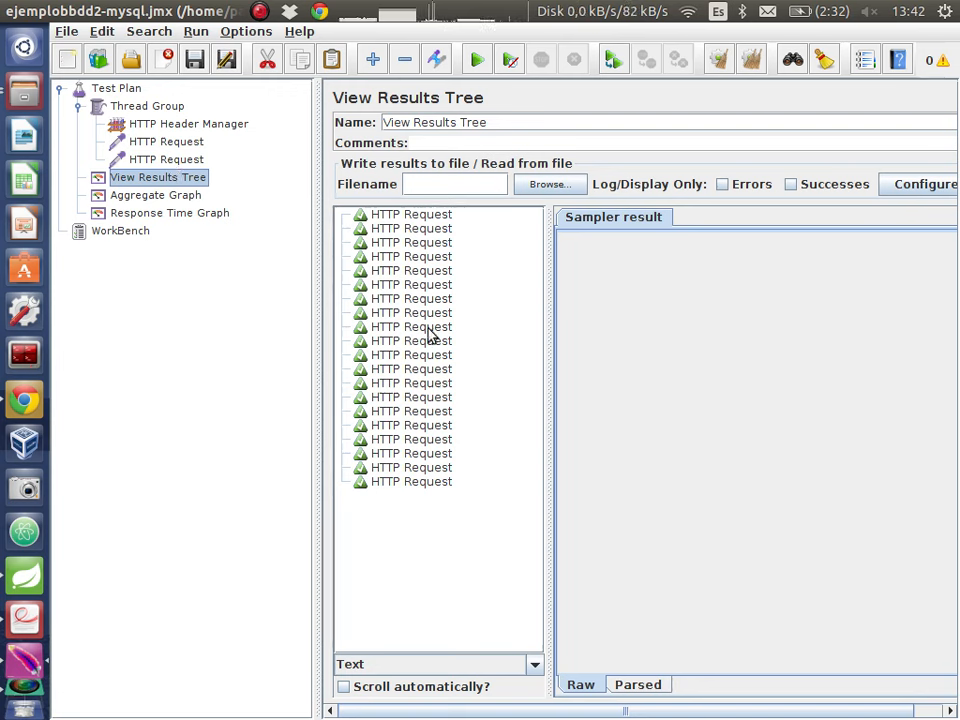
{"action": "left_click", "coordinate": [409, 218]}
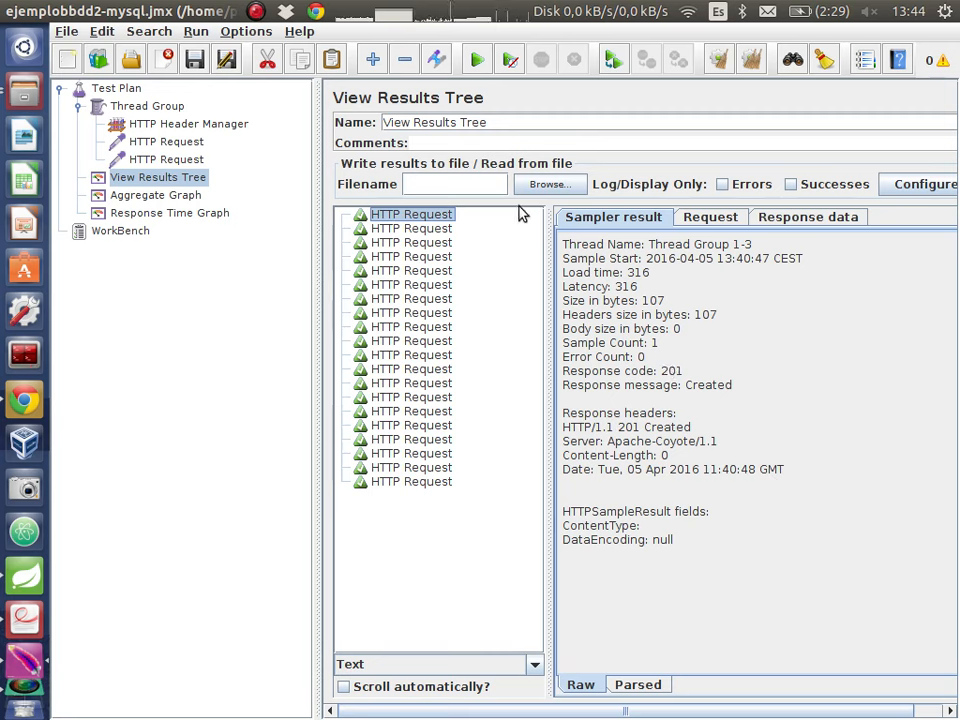
{"action": "left_click", "coordinate": [430, 229]}
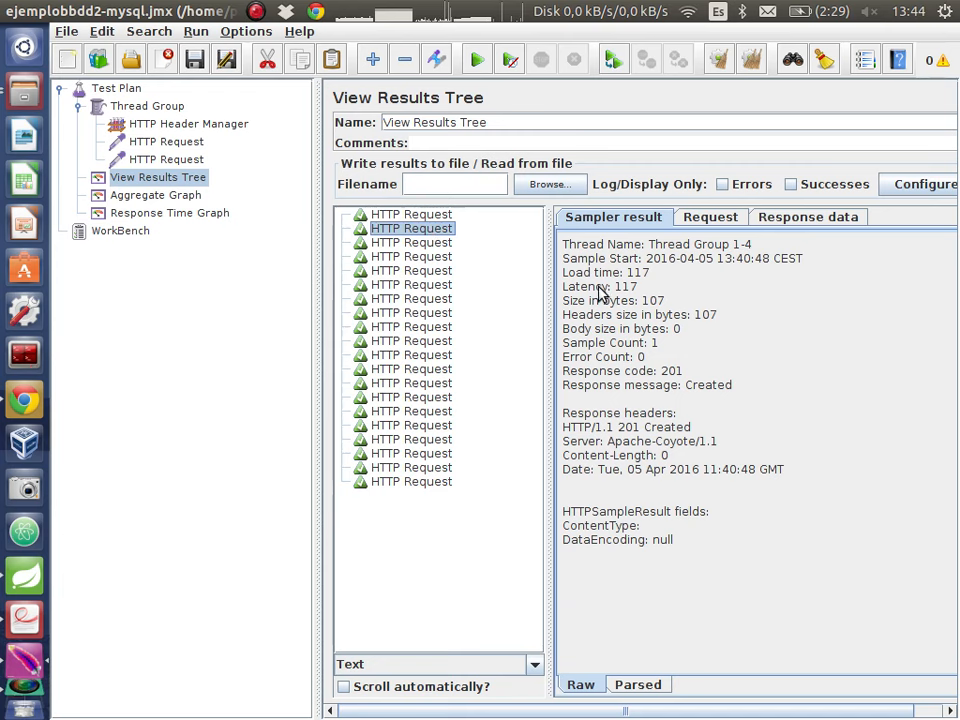
{"action": "left_click", "coordinate": [440, 216]}
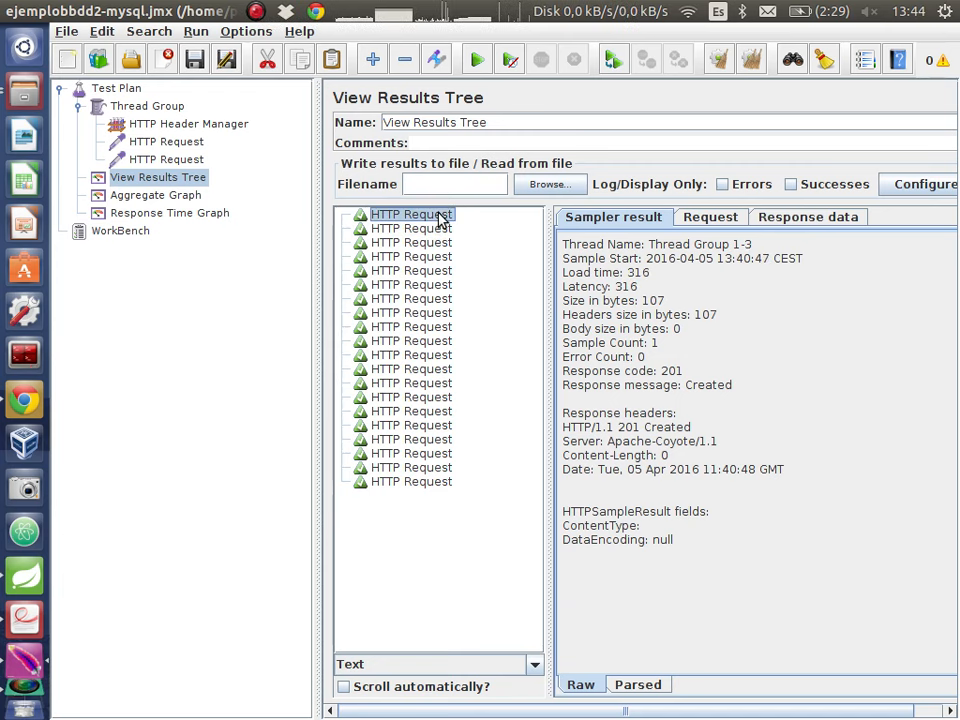
{"action": "left_click", "coordinate": [710, 218]}
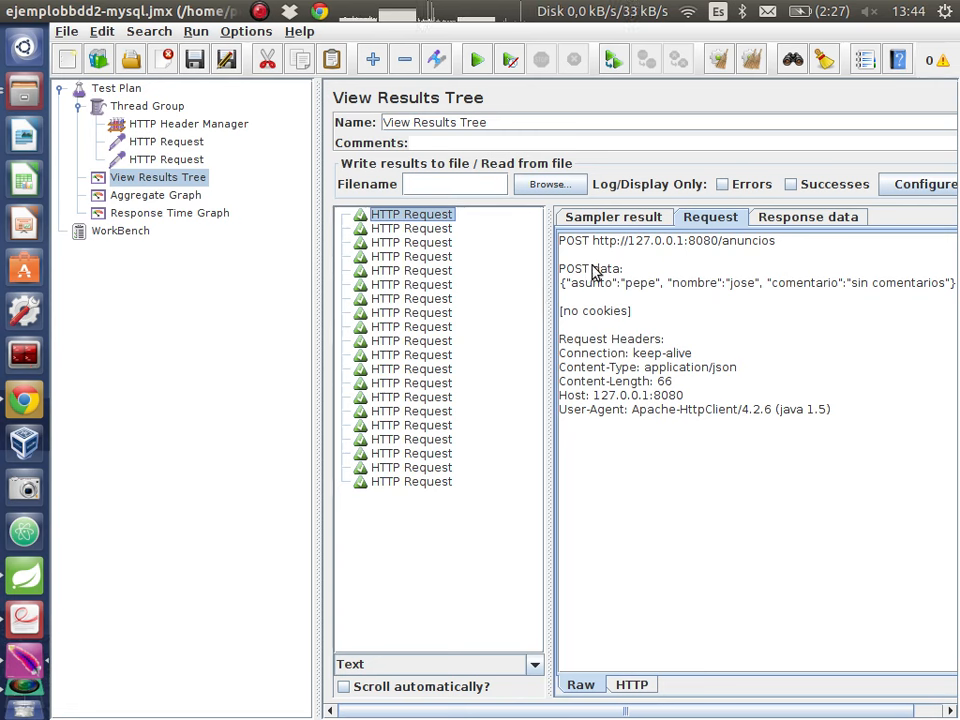
{"action": "left_click", "coordinate": [786, 221]}
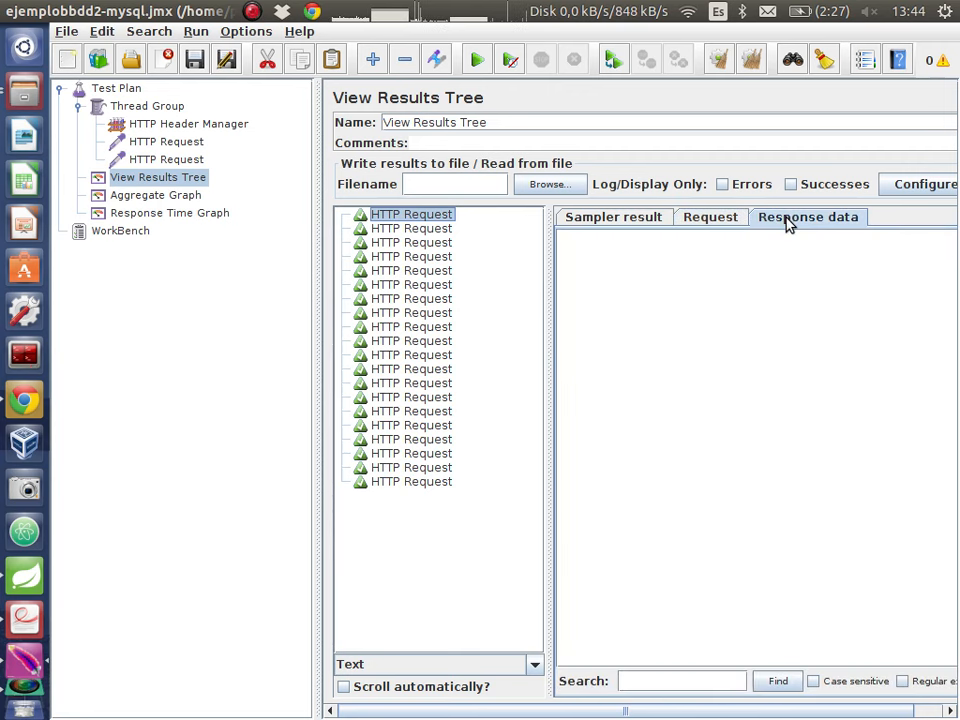
{"action": "left_click", "coordinate": [603, 218]}
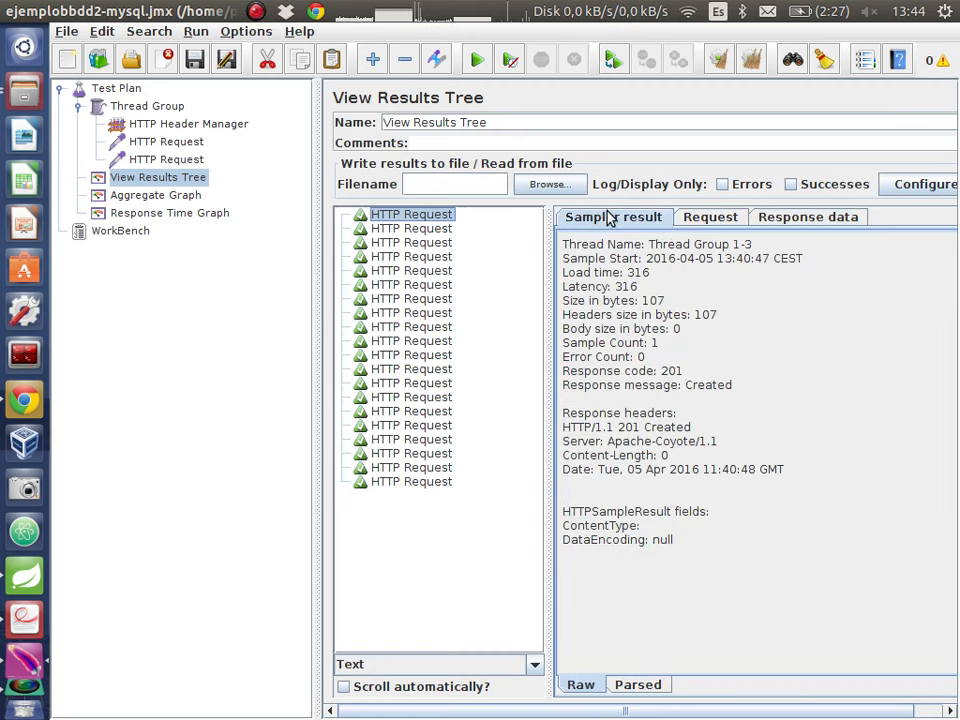
- Look through the request details of the first seven samples, and read the seventh sample's response data
{"action": "left_click", "coordinate": [686, 219]}
{"action": "left_click", "coordinate": [443, 231]}
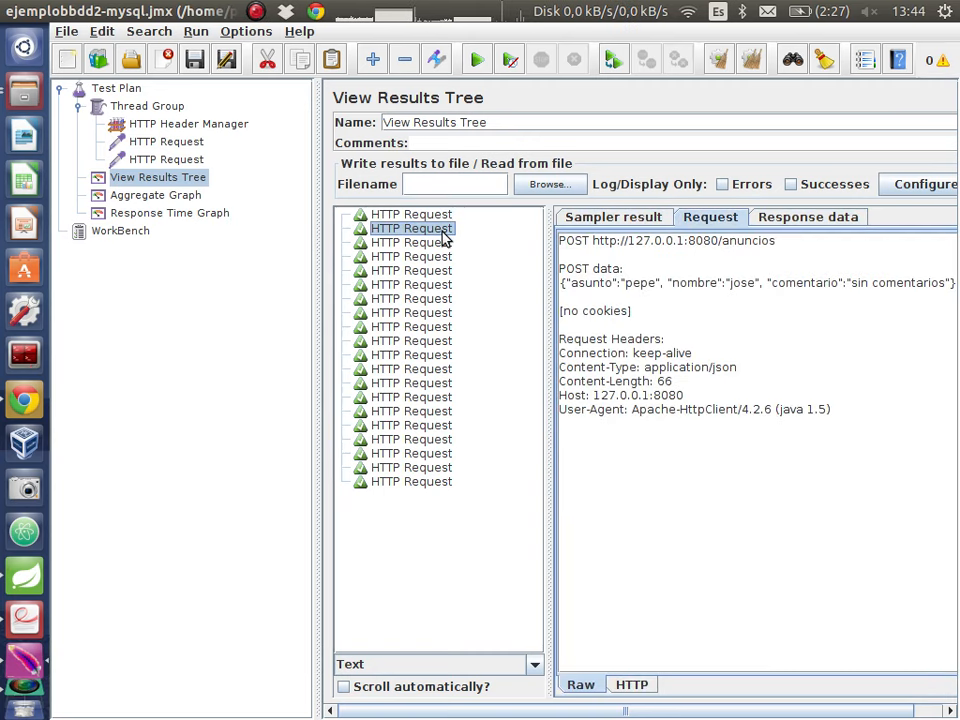
{"action": "left_click", "coordinate": [443, 245]}
{"action": "left_click", "coordinate": [445, 252]}
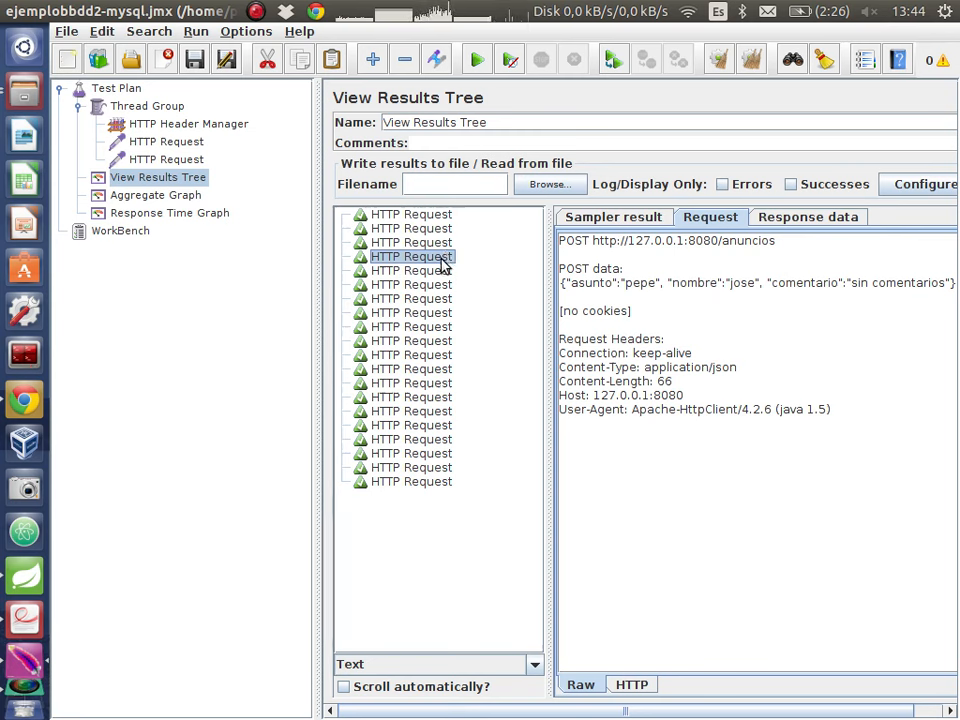
{"action": "left_click", "coordinate": [441, 272]}
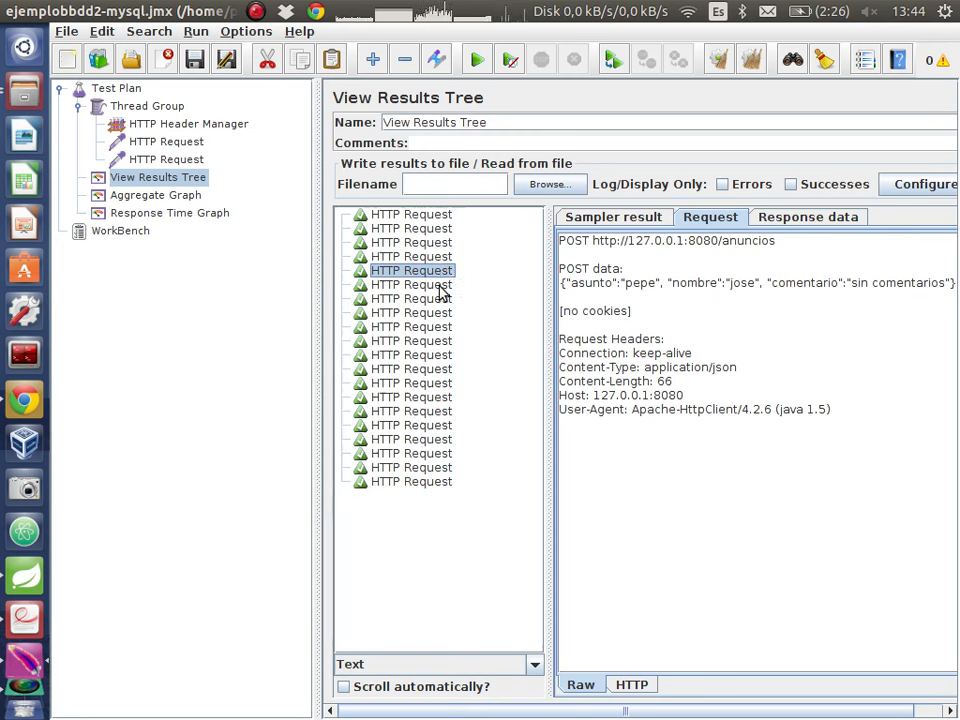
{"action": "left_click", "coordinate": [441, 299]}
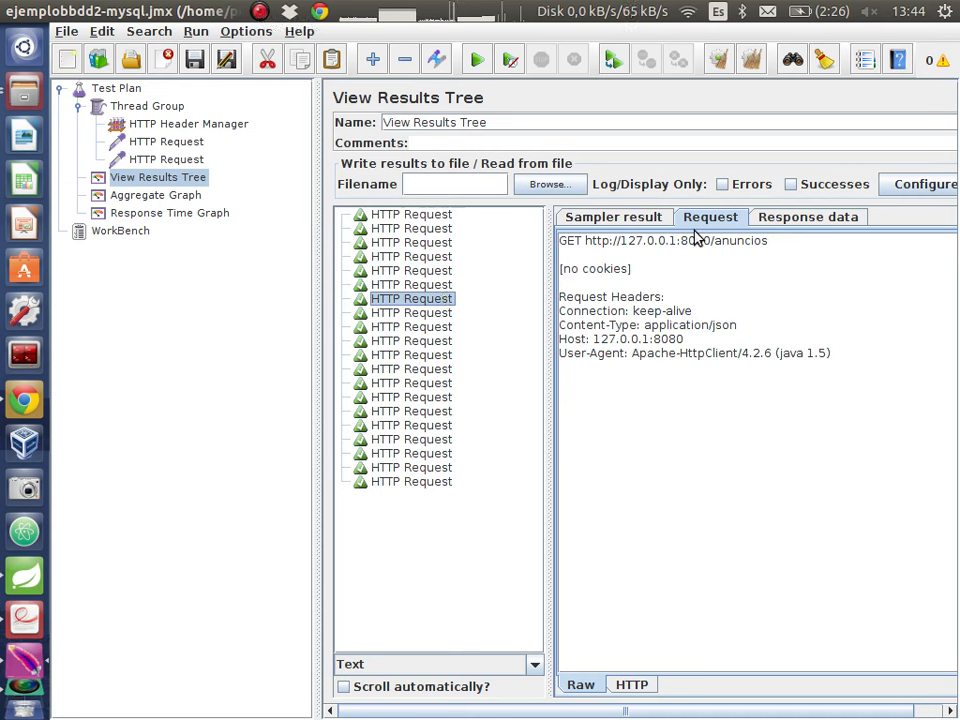
{"action": "left_click", "coordinate": [783, 220]}
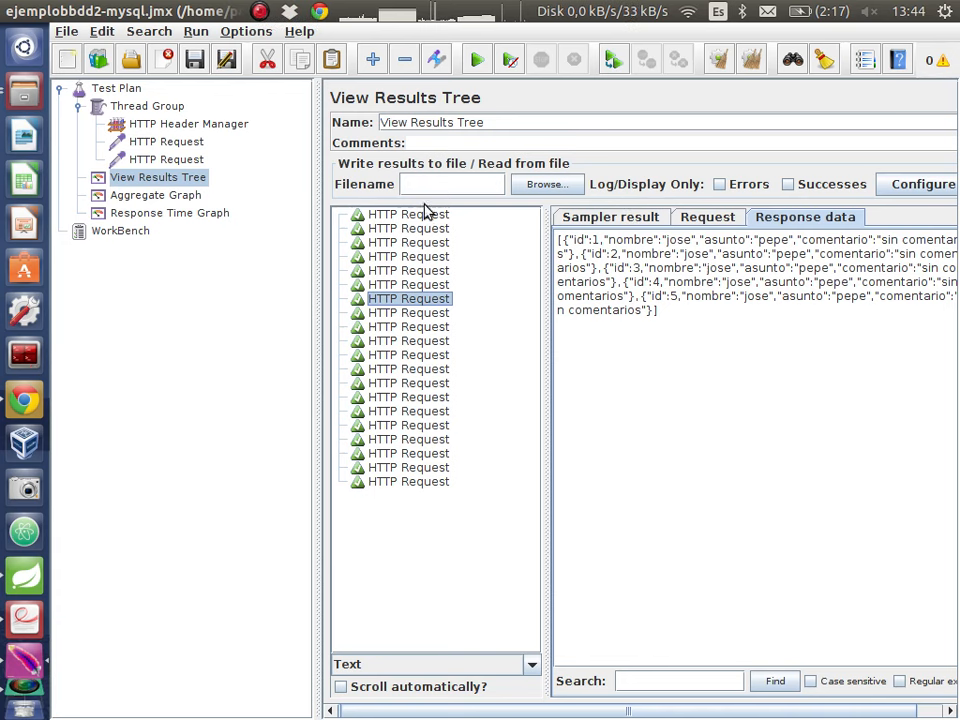
- Compare the load times and response codes in the sampler results of the first five HTTP requests
{"action": "left_click", "coordinate": [405, 229]}
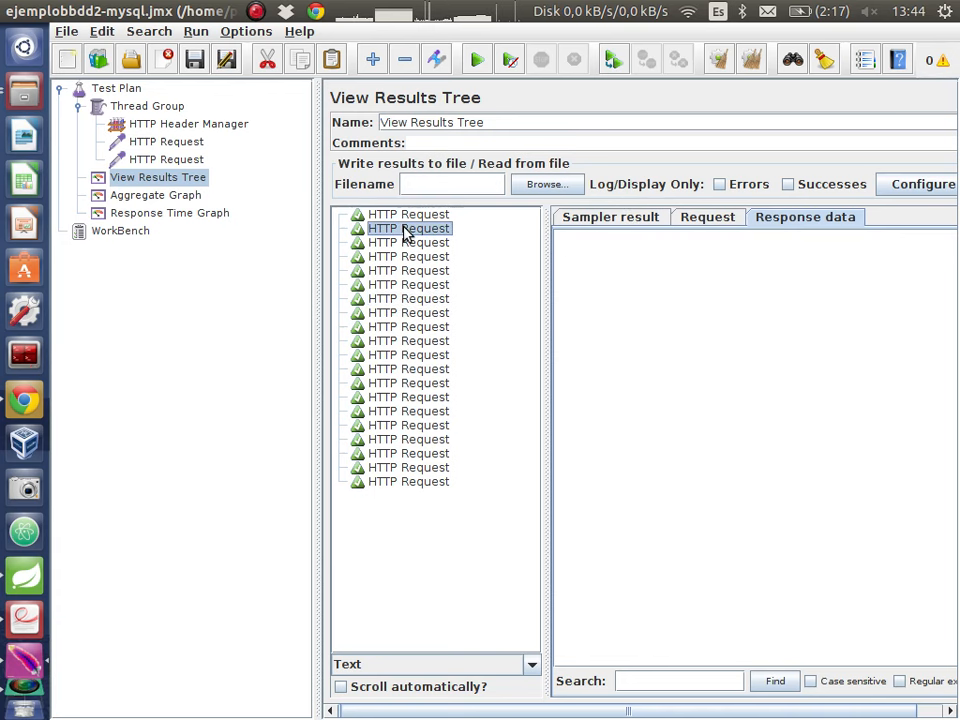
{"action": "left_click", "coordinate": [597, 222]}
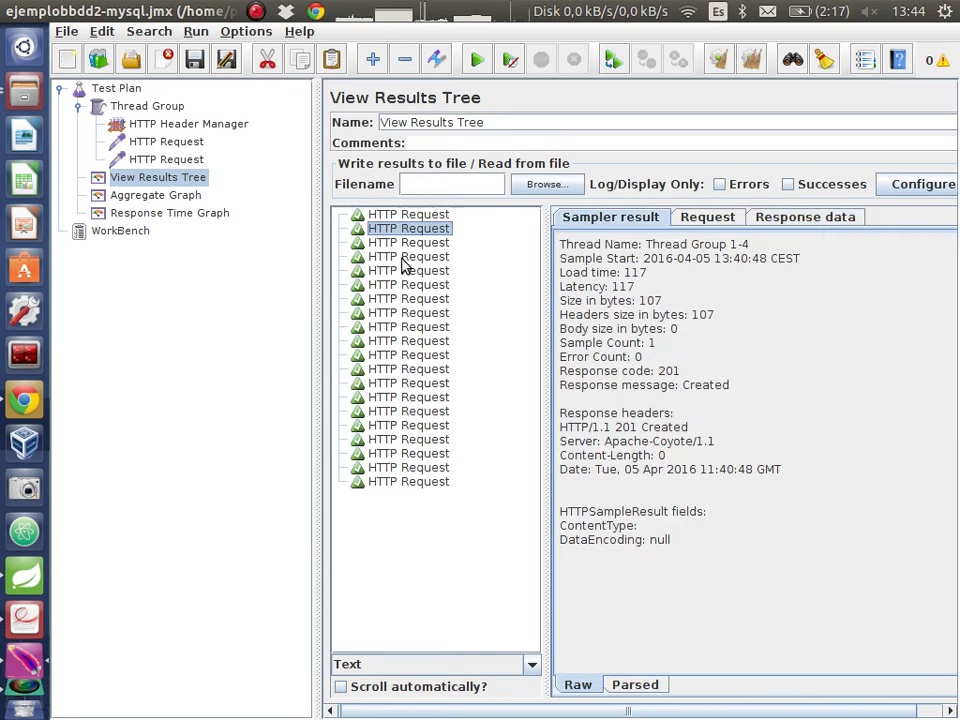
{"action": "key", "text": "Down"}
{"action": "key", "text": "Down"}
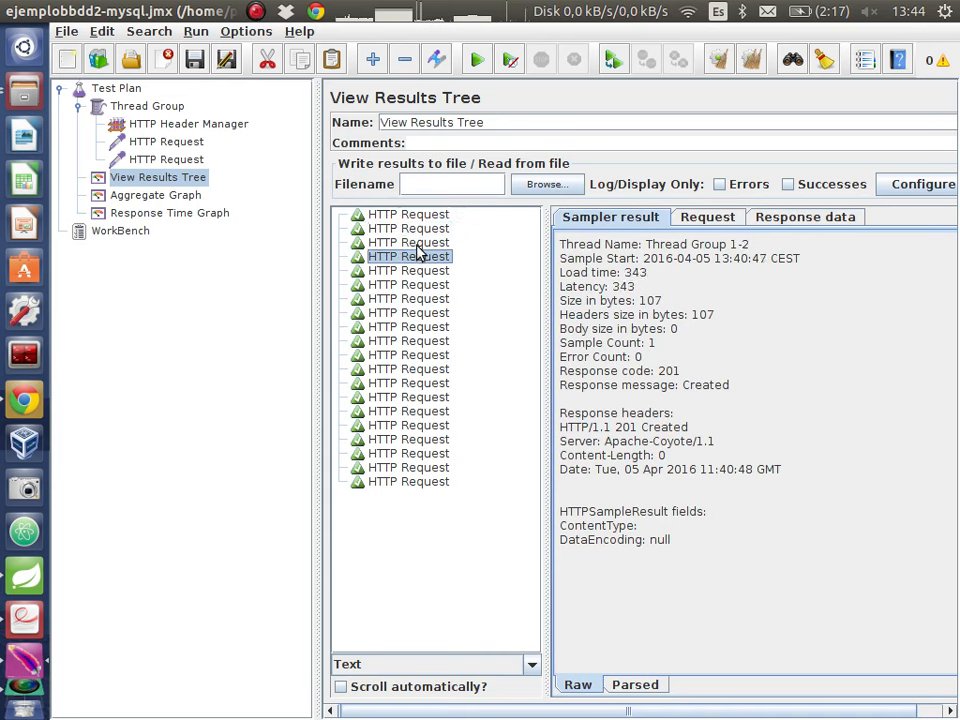
{"action": "key", "text": "Up"}
{"action": "key", "text": "Up"}
{"action": "key", "text": "Up"}
{"action": "key", "text": "Down"}
{"action": "key", "text": "Down"}
{"action": "key", "text": "Down"}
{"action": "key", "text": "Down"}
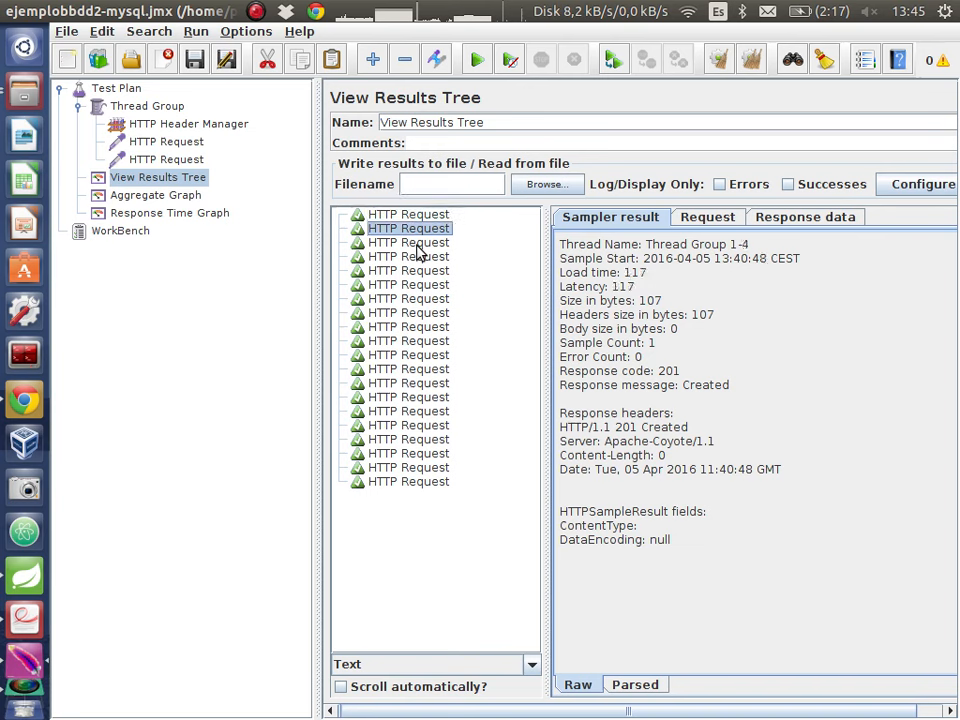
{"action": "key", "text": "Down"}
{"action": "key", "text": "Up"}
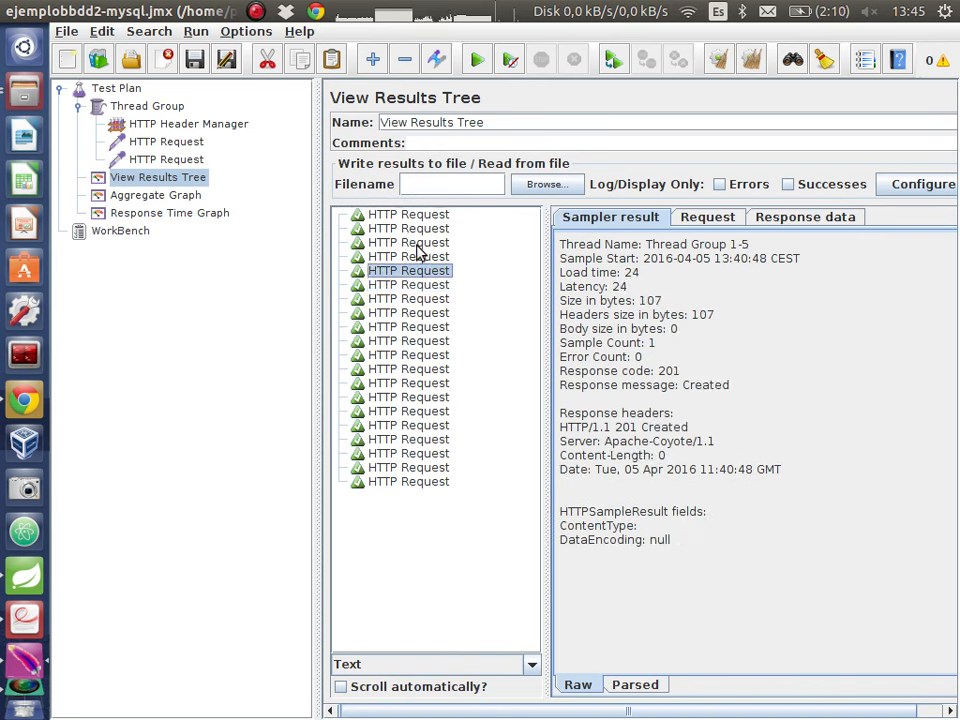
- Check the fifth sample's request, then compare the sampler results from the first request through the seventh
{"action": "left_click", "coordinate": [708, 218]}
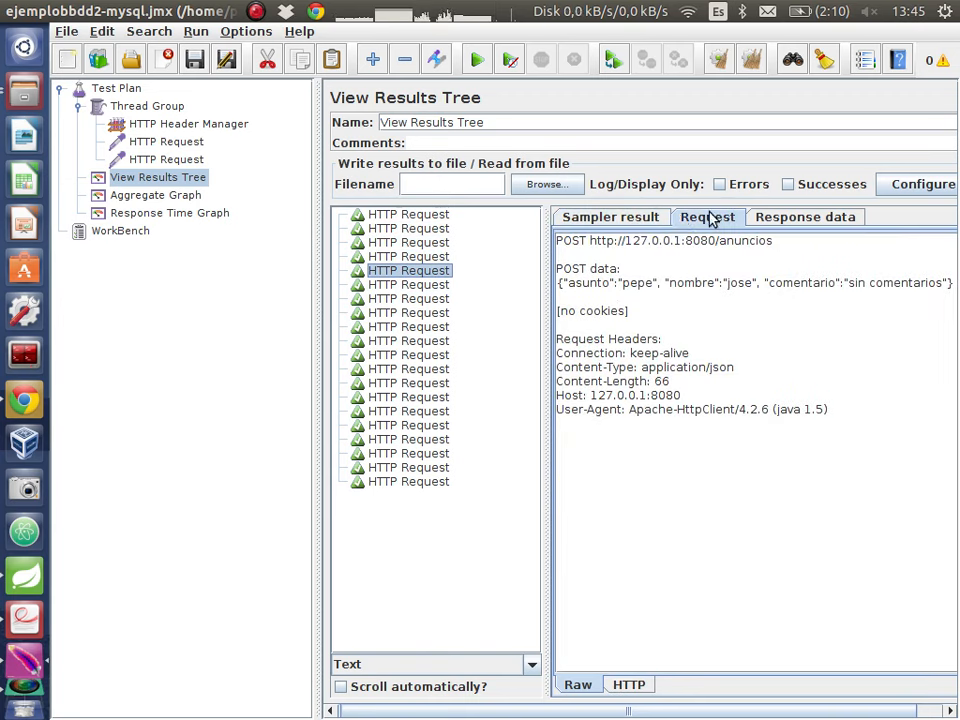
{"action": "left_click", "coordinate": [637, 221]}
{"action": "key", "text": "Up"}
{"action": "key", "text": "Up"}
{"action": "key", "text": "Up"}
{"action": "key", "text": "Up"}
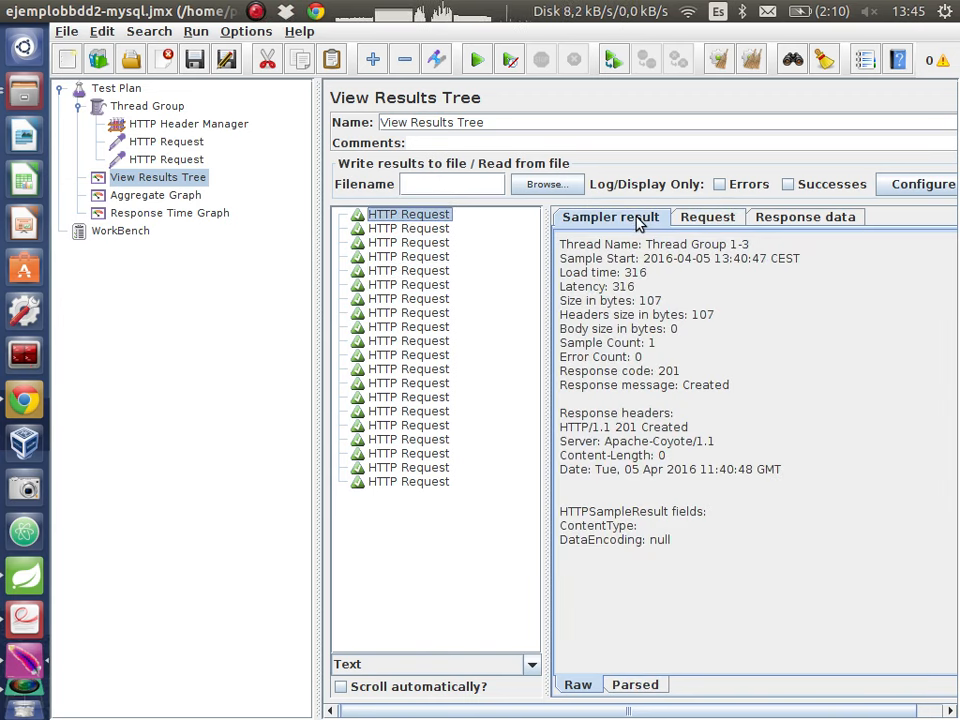
{"action": "key", "text": "Down"}
{"action": "key", "text": "Down"}
{"action": "key", "text": "Down"}
{"action": "key", "text": "Down"}
{"action": "key", "text": "Down"}
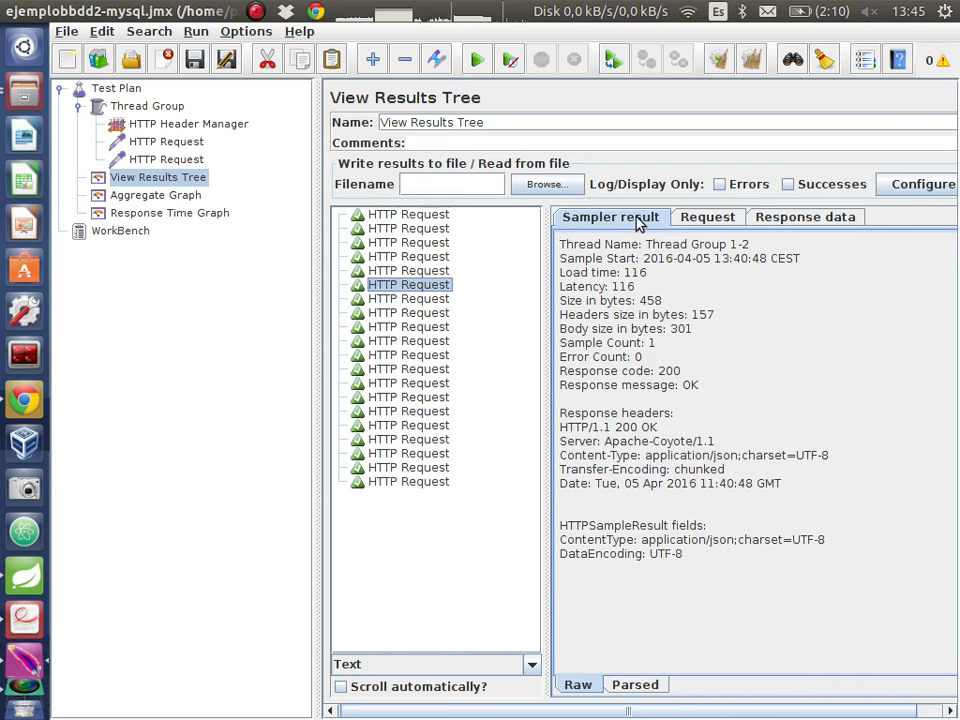
{"action": "key", "text": "Down"}
{"action": "key", "text": "Down"}
{"action": "key", "text": "Up"}
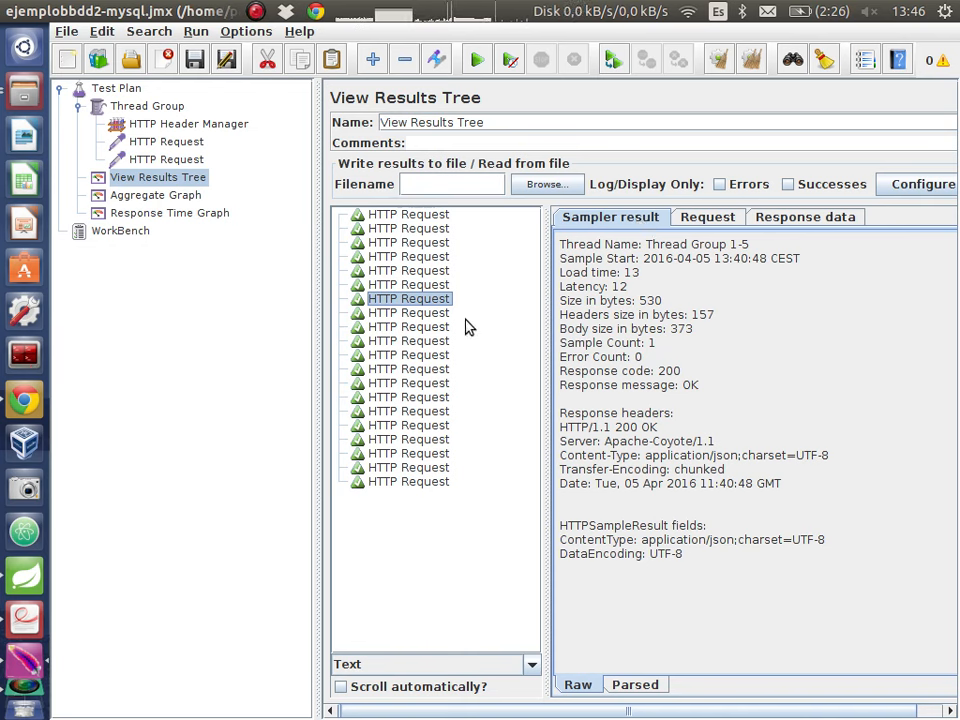
- Examine the load times and response codes of the samples from the ninth to the fifteenth HTTP request
{"action": "left_click", "coordinate": [418, 327]}
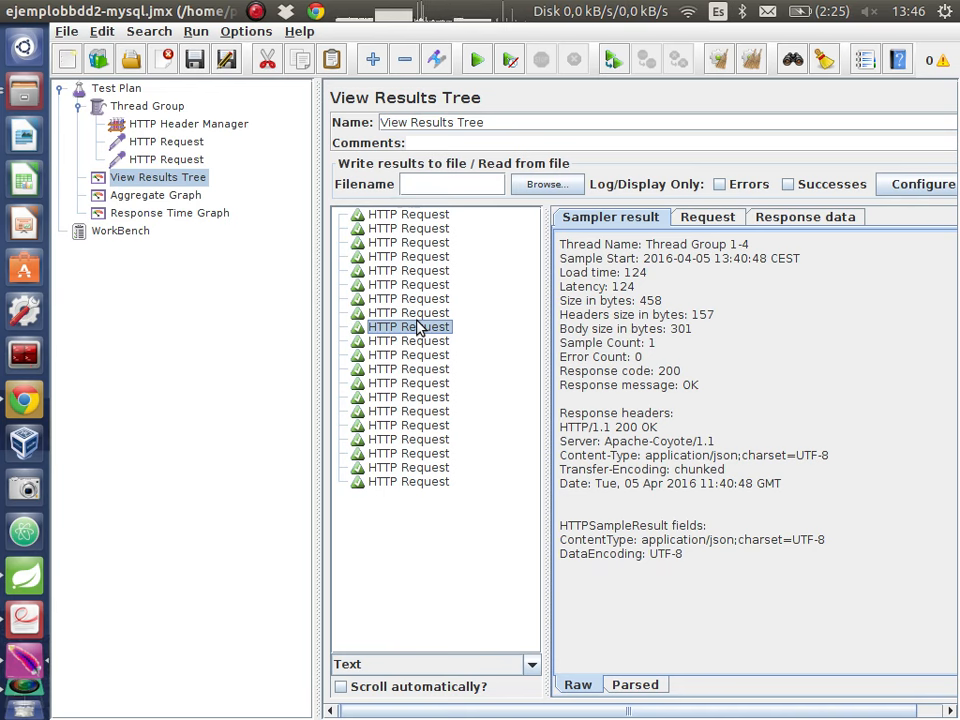
{"action": "key", "text": "Down"}
{"action": "key", "text": "Down"}
{"action": "key", "text": "Down"}
{"action": "key", "text": "Down"}
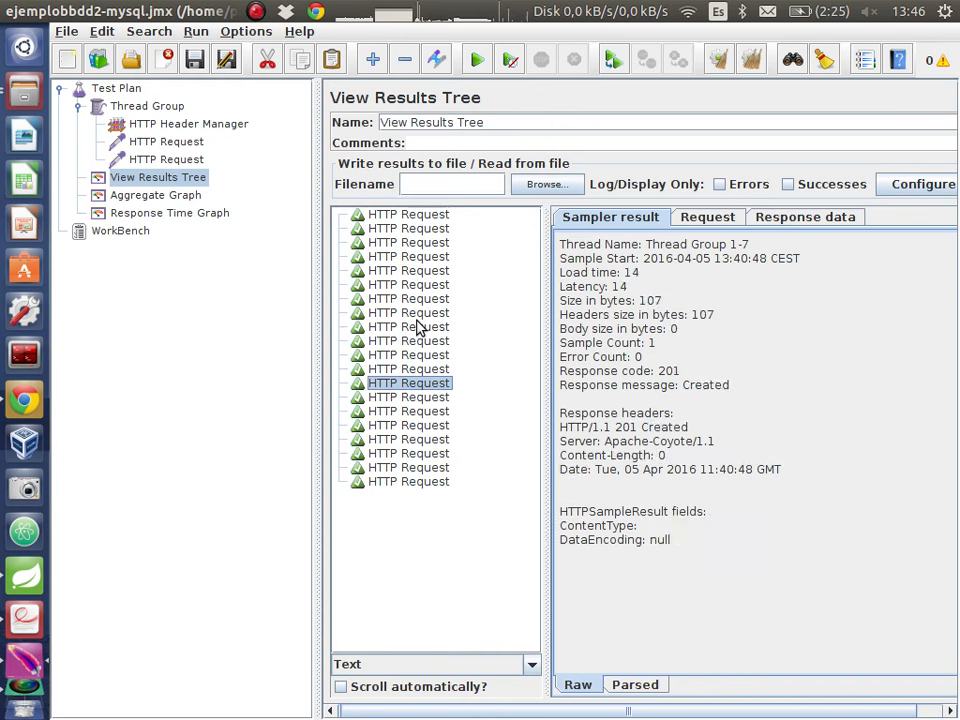
{"action": "key", "text": "Up"}
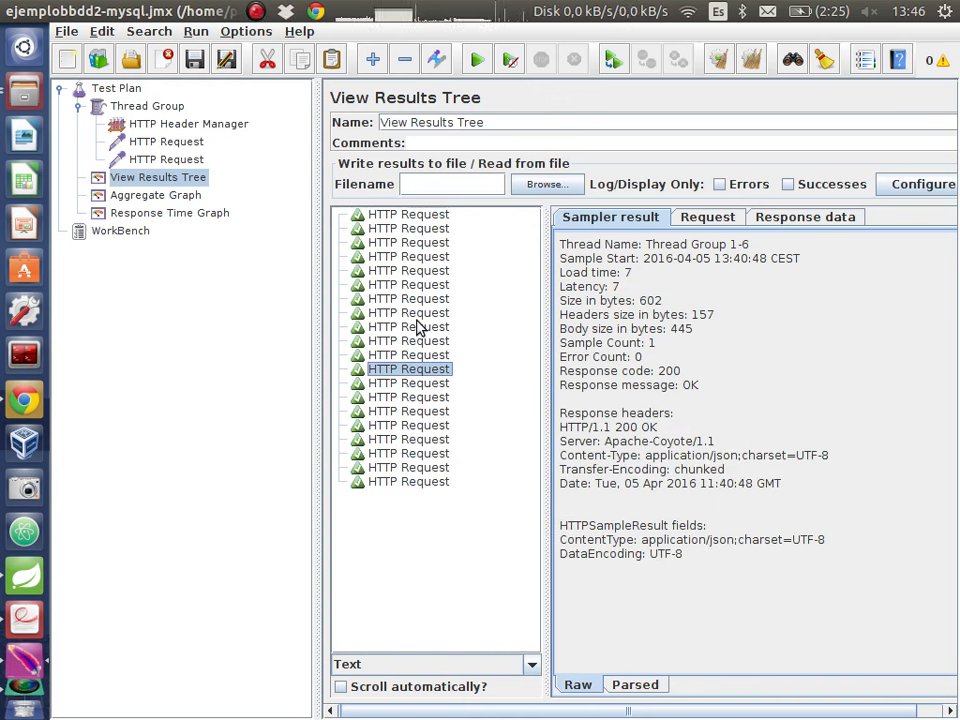
{"action": "key", "text": "Up"}
{"action": "key", "text": "Down"}
{"action": "key", "text": "Down"}
{"action": "key", "text": "Down"}
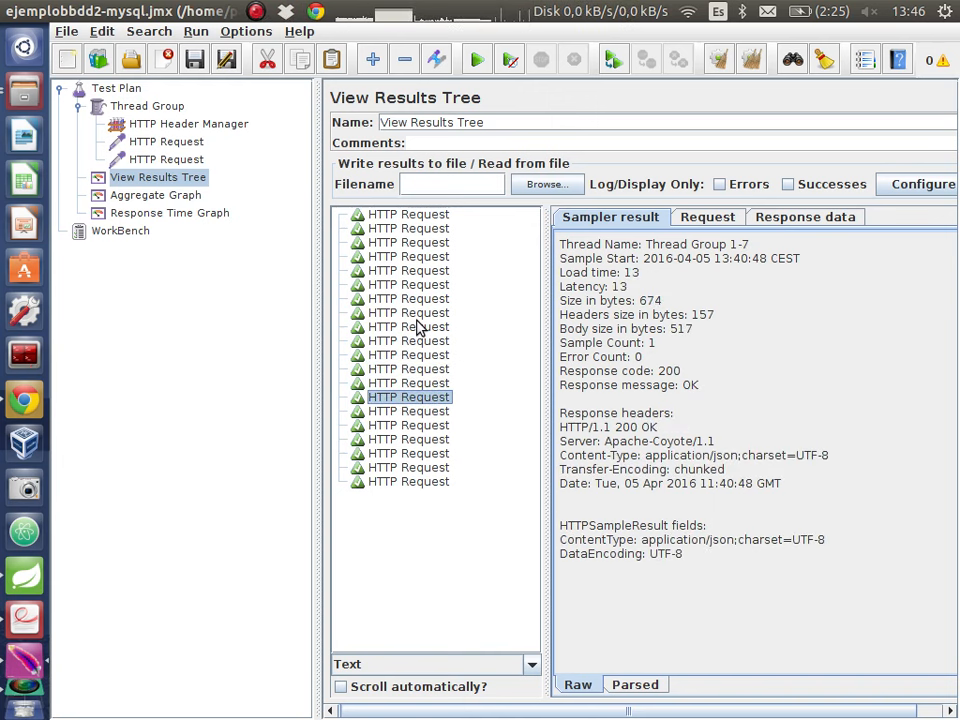
{"action": "key", "text": "Down"}
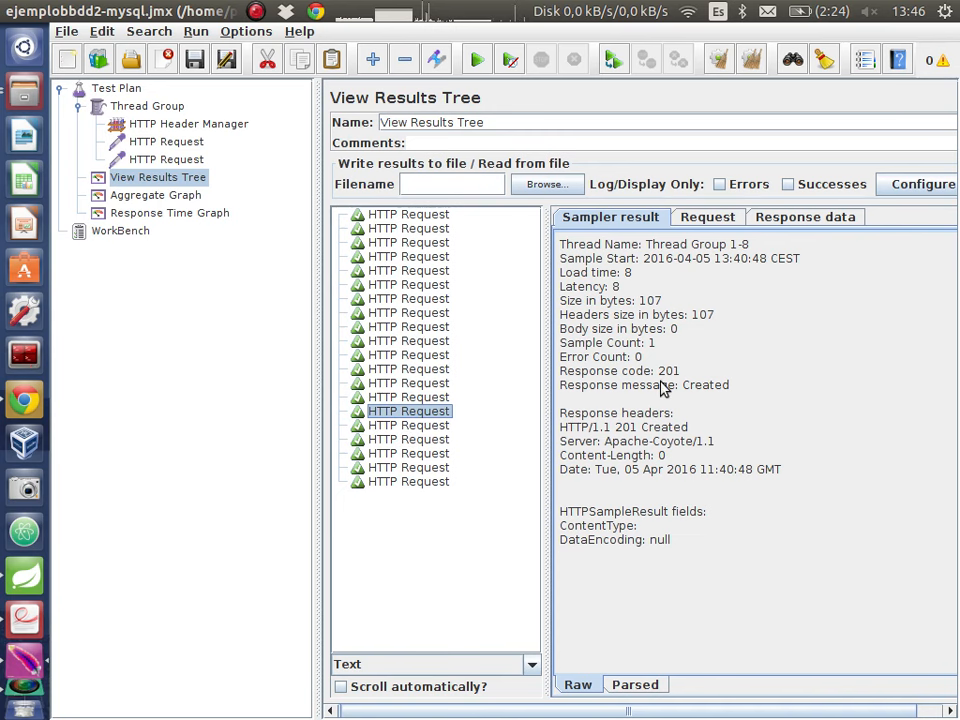
- Inspect the request, response data and sampler result of thread 1-8's POST and GET samples, ending on the following sample
{"action": "left_click", "coordinate": [709, 222]}
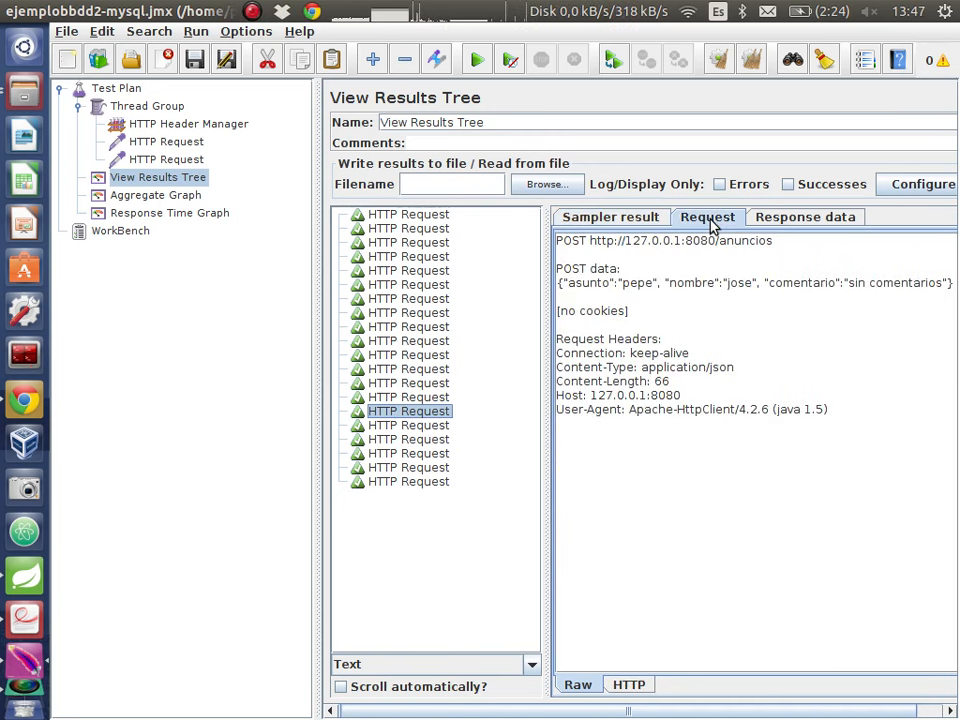
{"action": "left_click", "coordinate": [448, 424]}
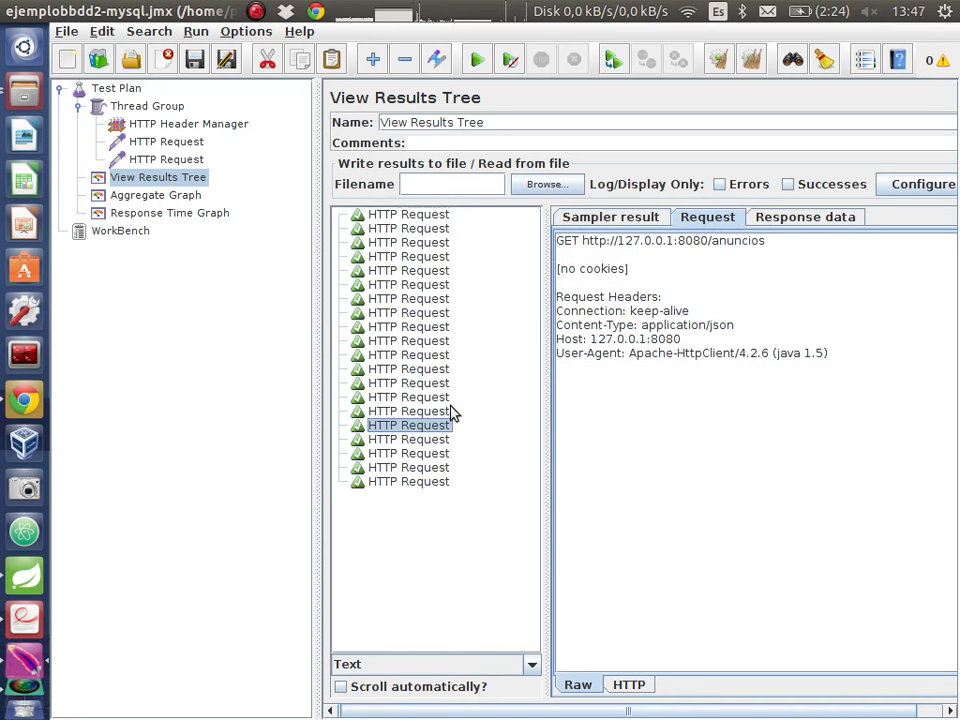
{"action": "left_click", "coordinate": [795, 217]}
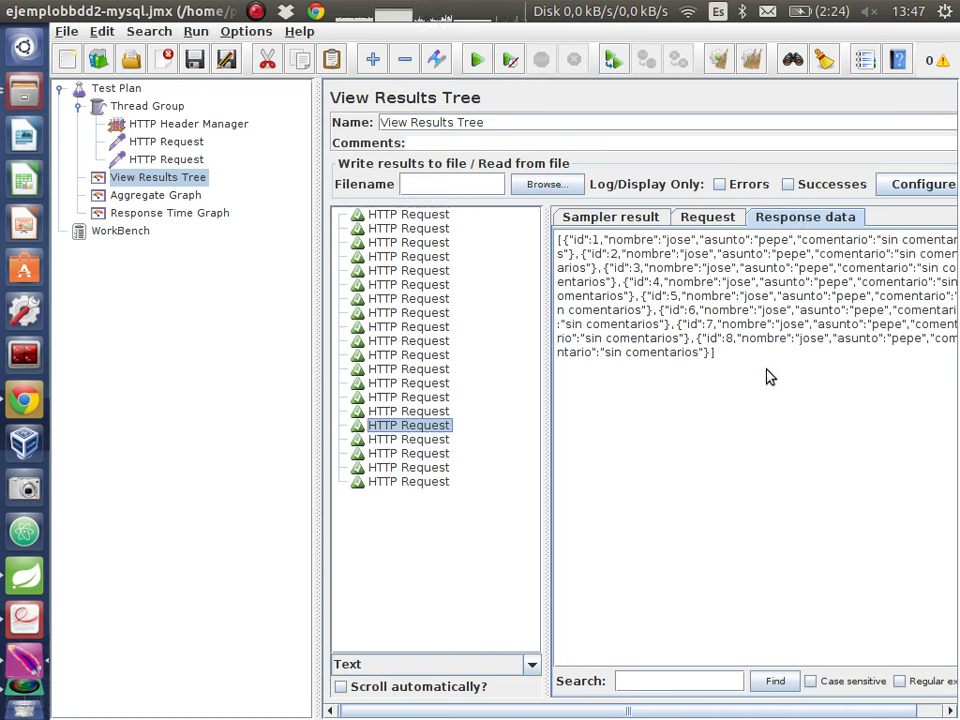
{"action": "left_click", "coordinate": [612, 217]}
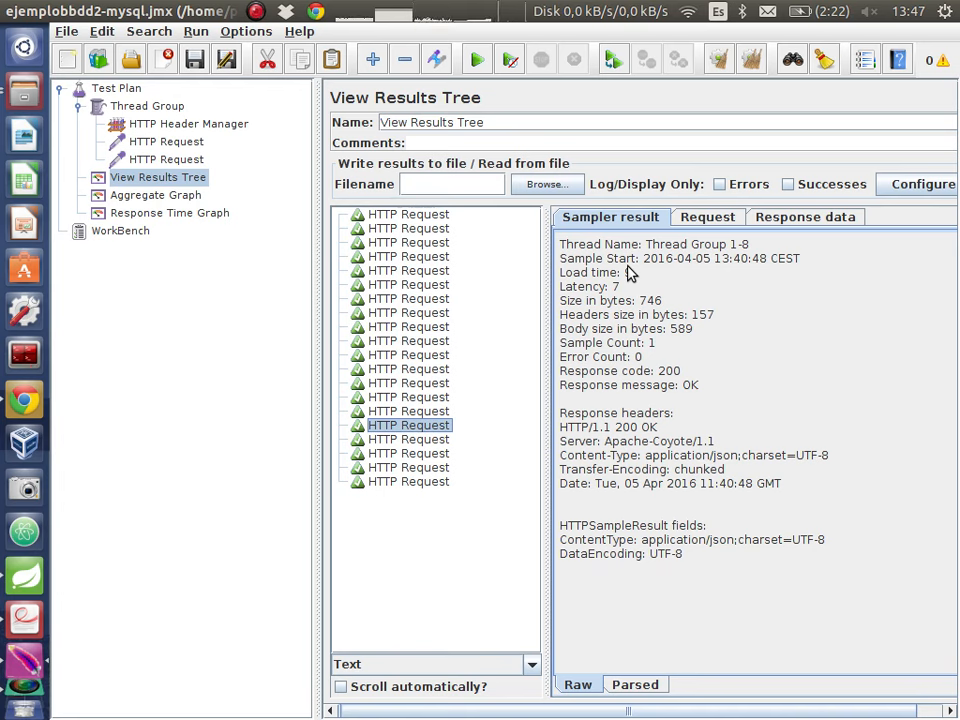
{"action": "left_click", "coordinate": [418, 443]}
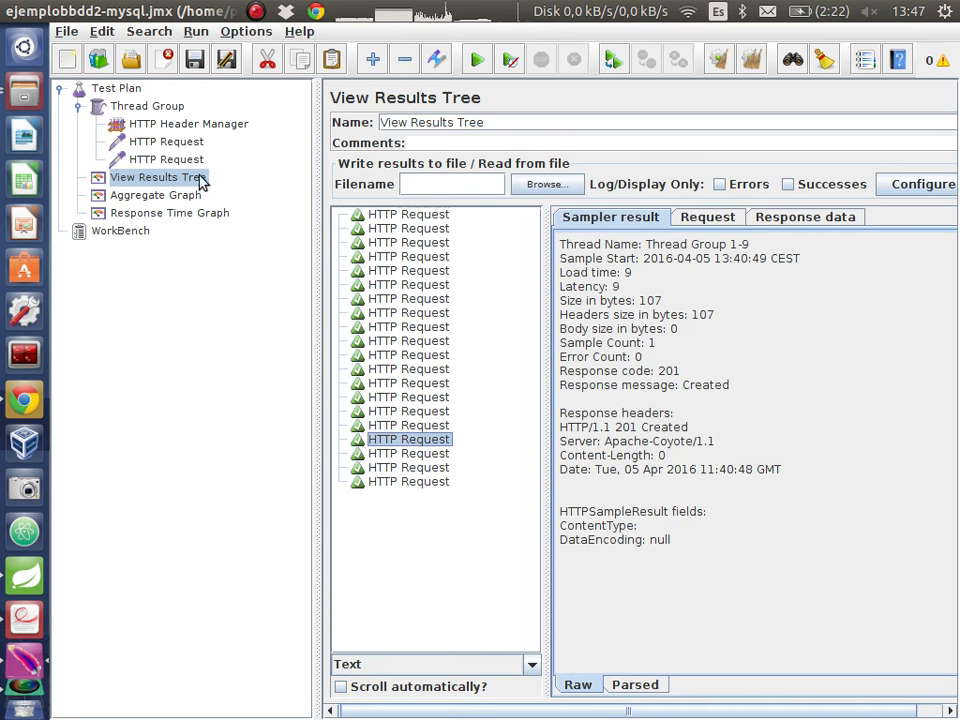
- Set the Thread Group's number of threads (users) to 1000
{"action": "left_click", "coordinate": [156, 109]}
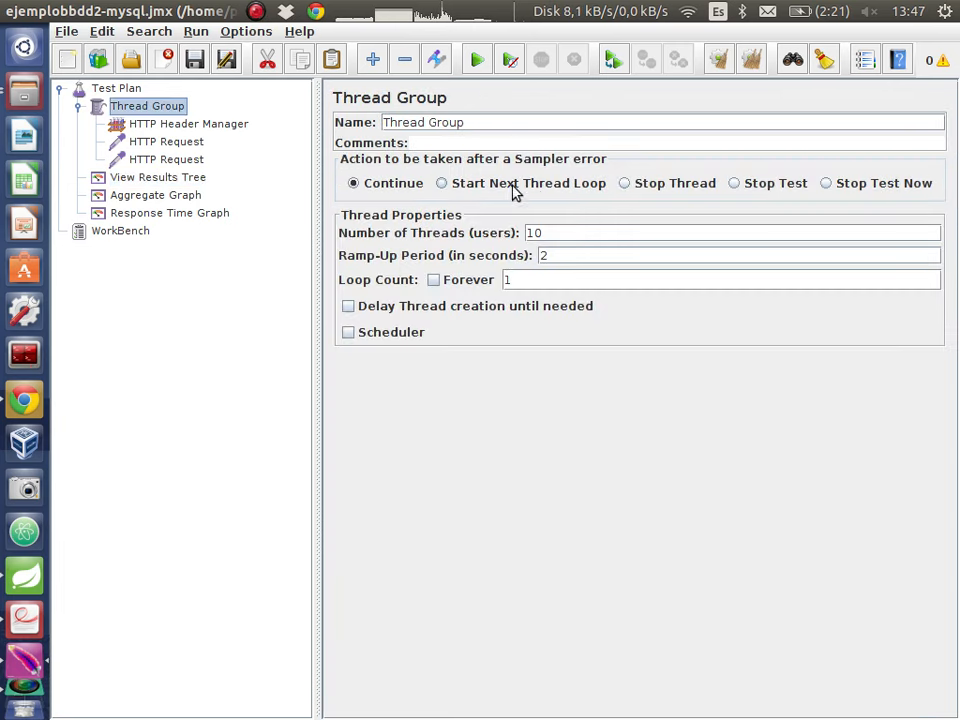
{"action": "left_click", "coordinate": [575, 230]}
{"action": "type", "text": "00"}
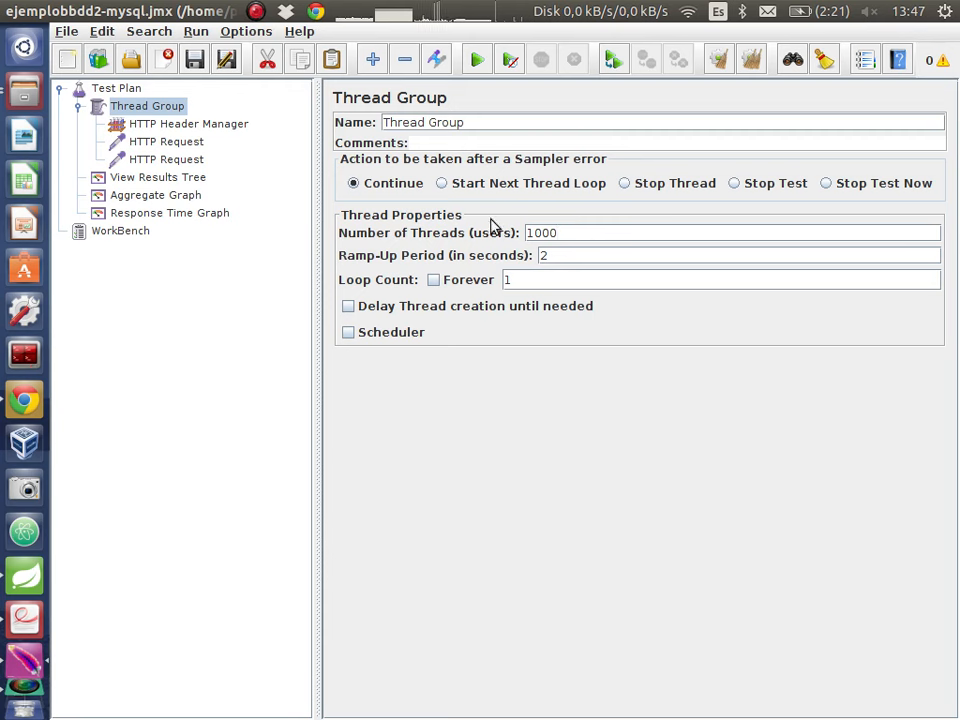
- Open the Aggregate Graph and review its summary table through the Error %, Throughput and KB/sec columns
{"action": "left_click", "coordinate": [166, 196]}
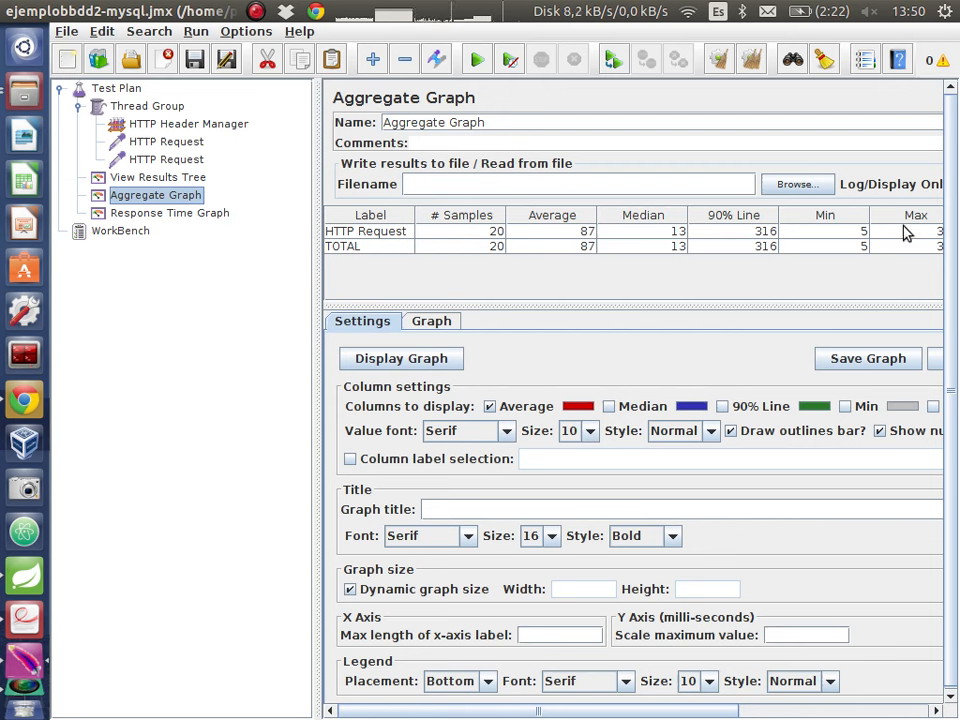
{"action": "left_click", "coordinate": [820, 711]}
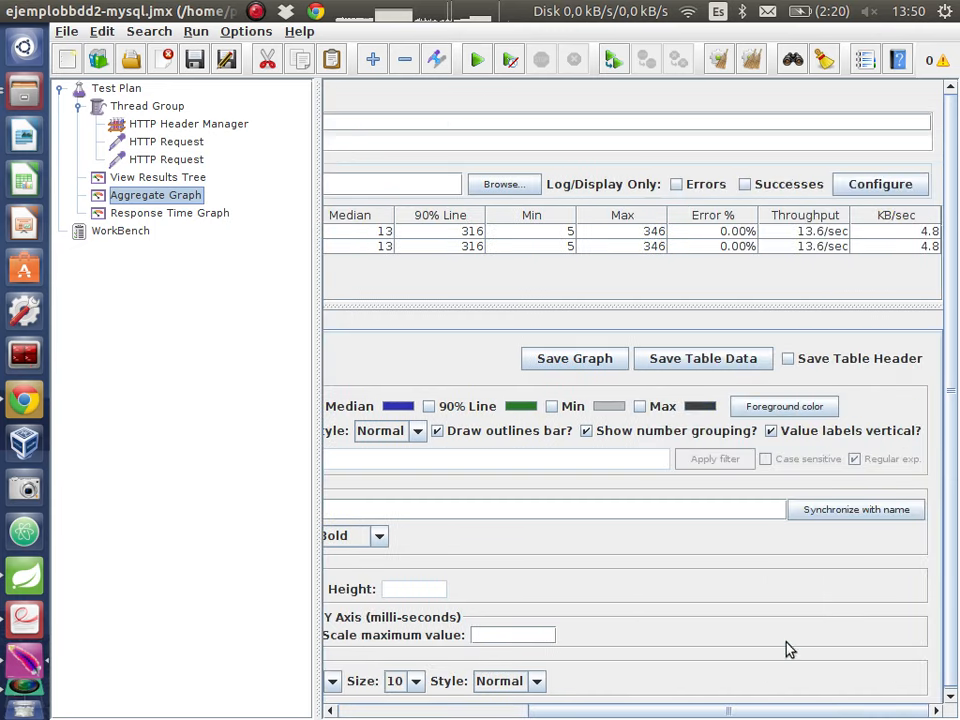
- Review the HTTP Request row's maximum in the Aggregate Graph table and inspect the full width of its average response-time bar chart
{"action": "left_click", "coordinate": [637, 231]}
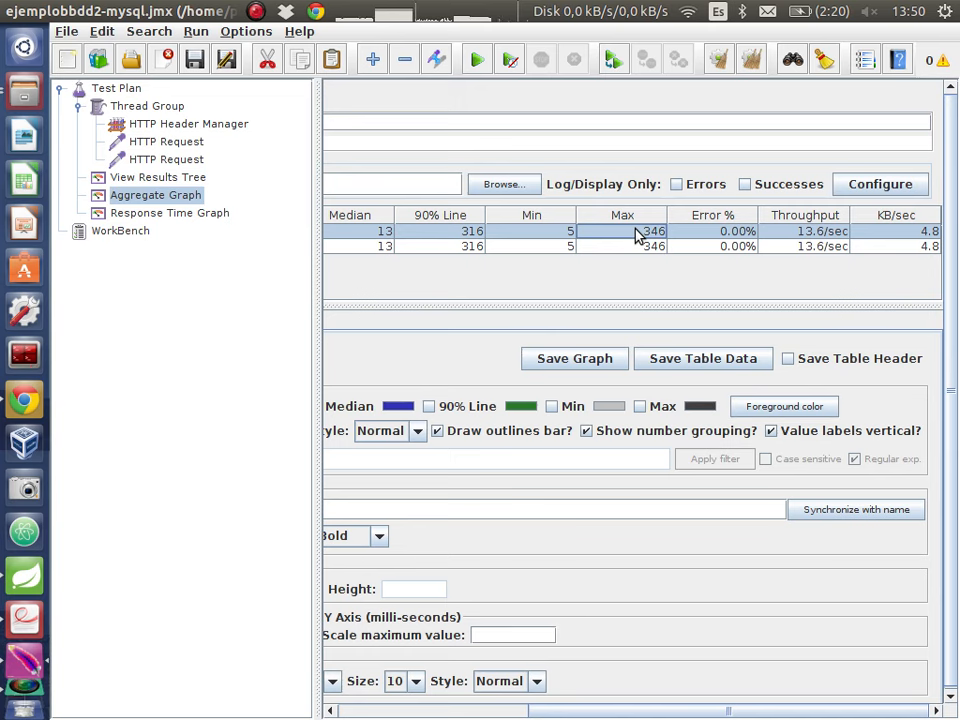
{"action": "left_click", "coordinate": [455, 711]}
{"action": "left_click", "coordinate": [437, 325]}
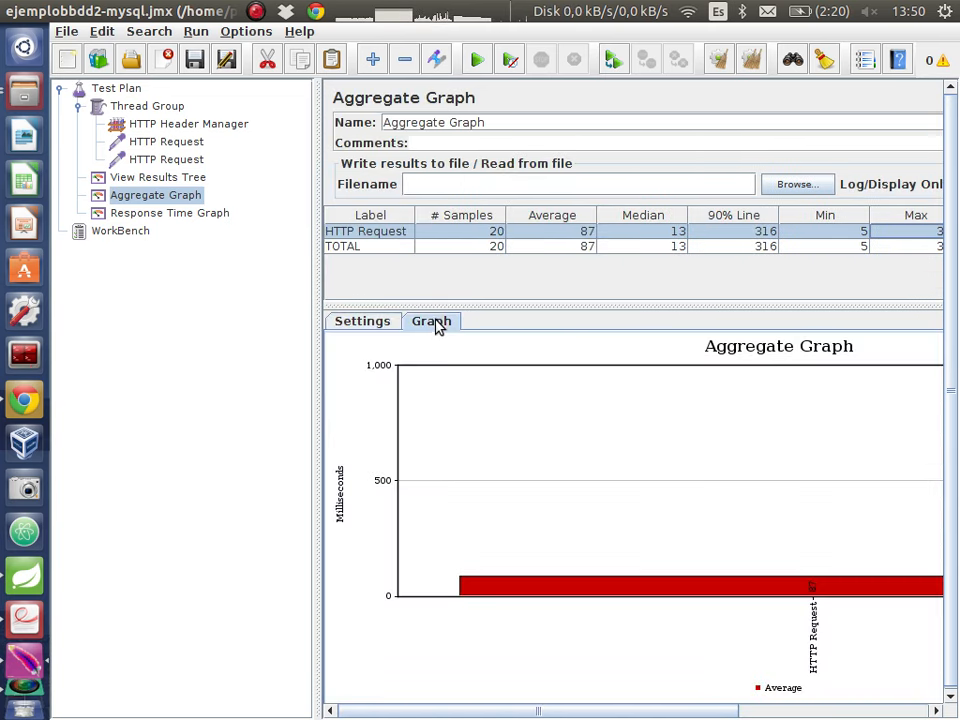
{"action": "left_click", "coordinate": [765, 711]}
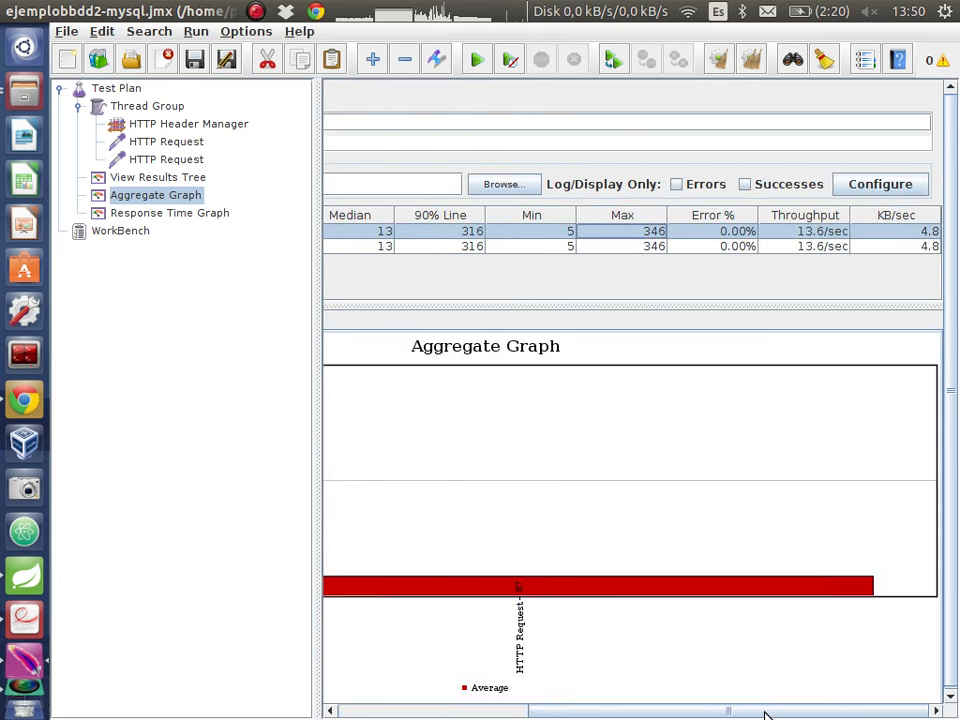
{"action": "left_click", "coordinate": [407, 711]}
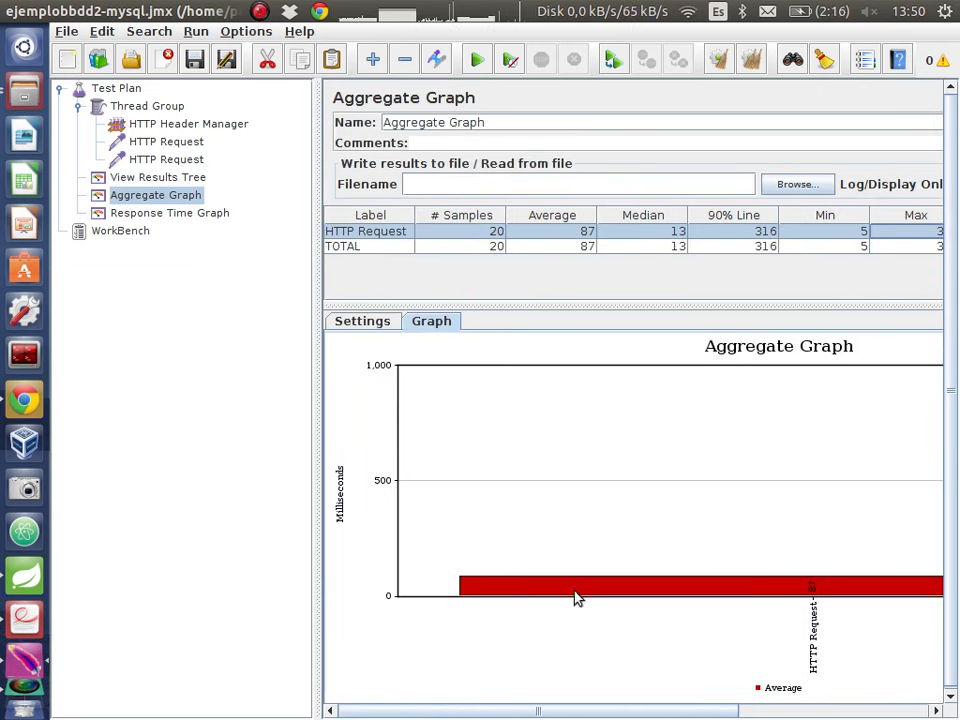
{"action": "left_click", "coordinate": [780, 711]}
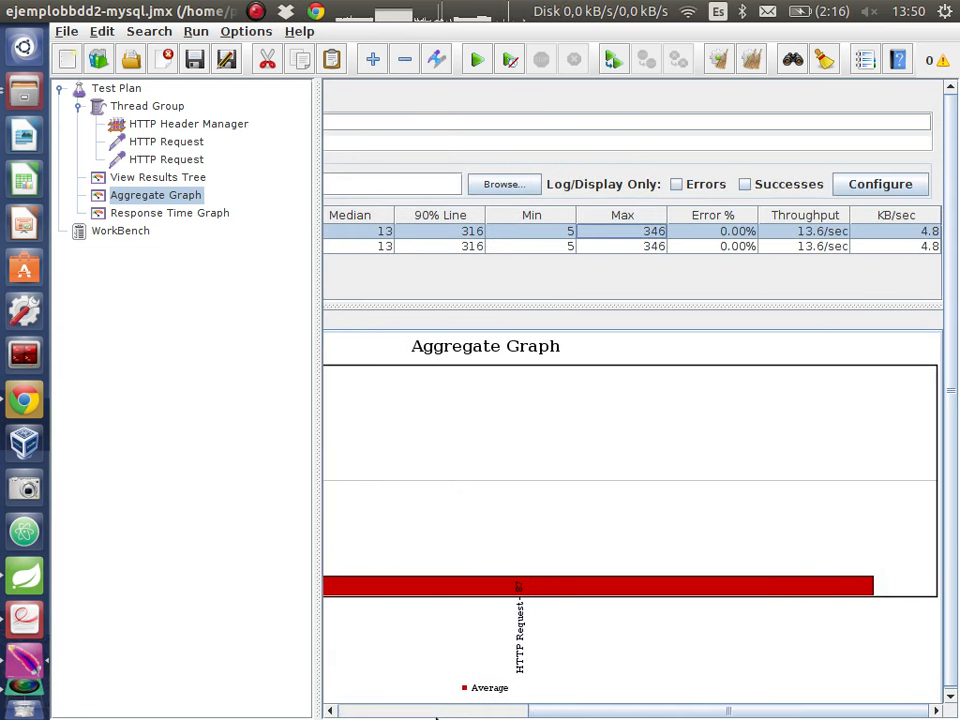
{"action": "left_click", "coordinate": [454, 711]}
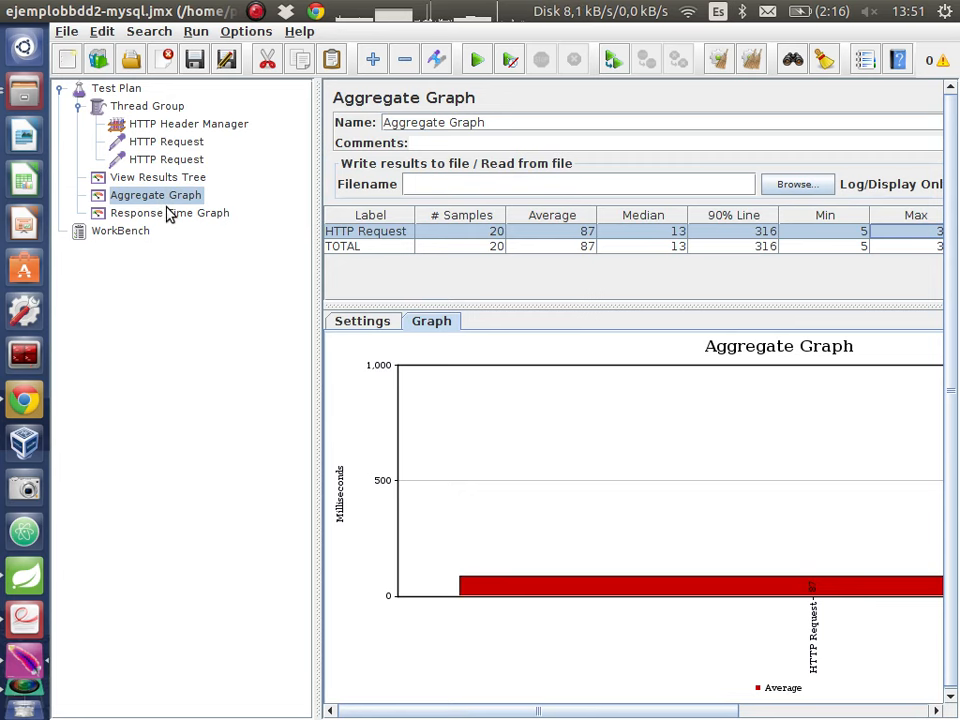
- Check the Thread Group's user count and ramp-up period and run the load test with 1000 threads
{"action": "left_click", "coordinate": [143, 110]}
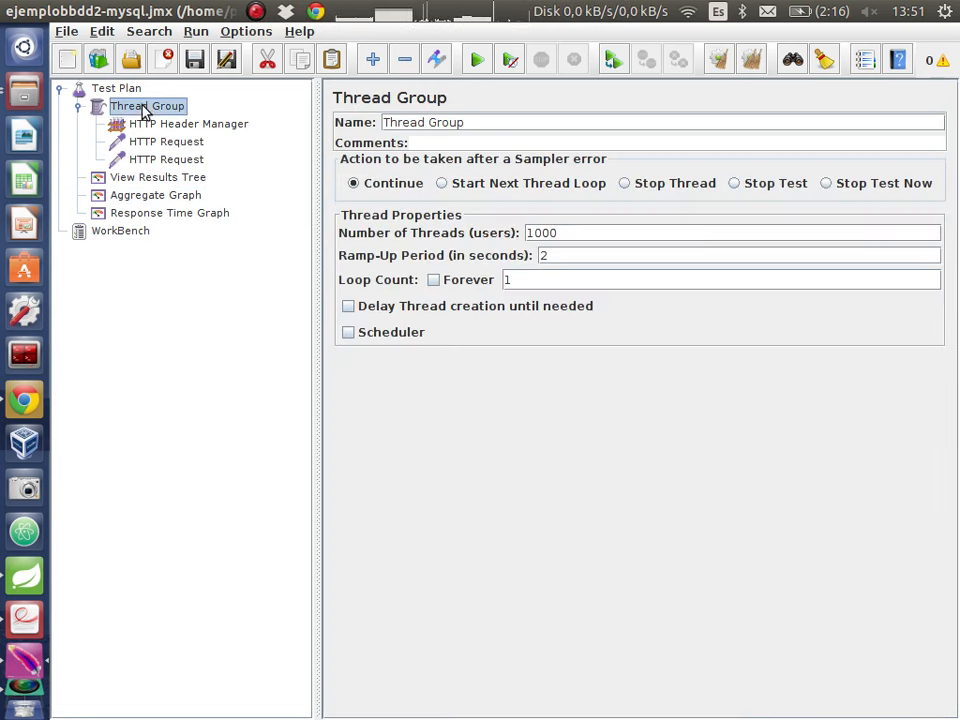
{"action": "left_click", "coordinate": [589, 230]}
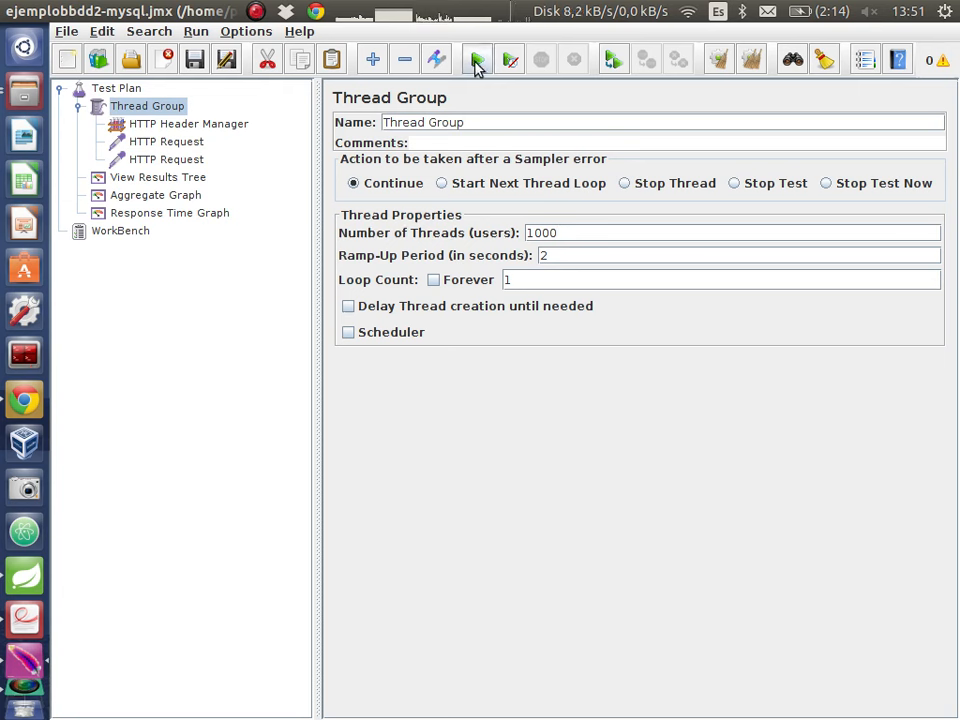
{"action": "left_click", "coordinate": [557, 255]}
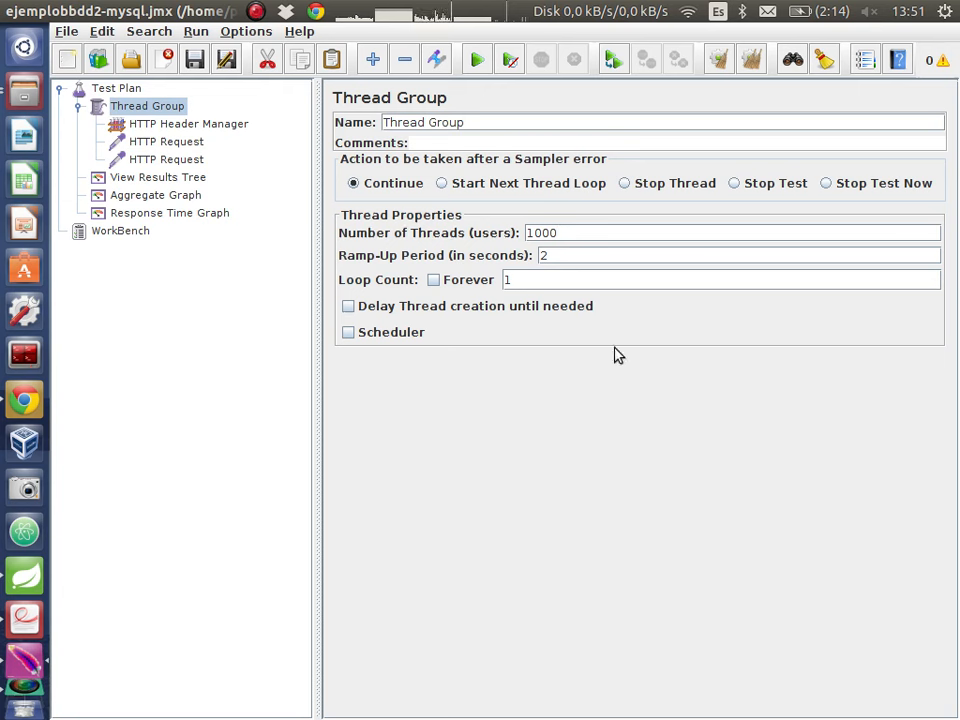
{"action": "left_click", "coordinate": [480, 62]}
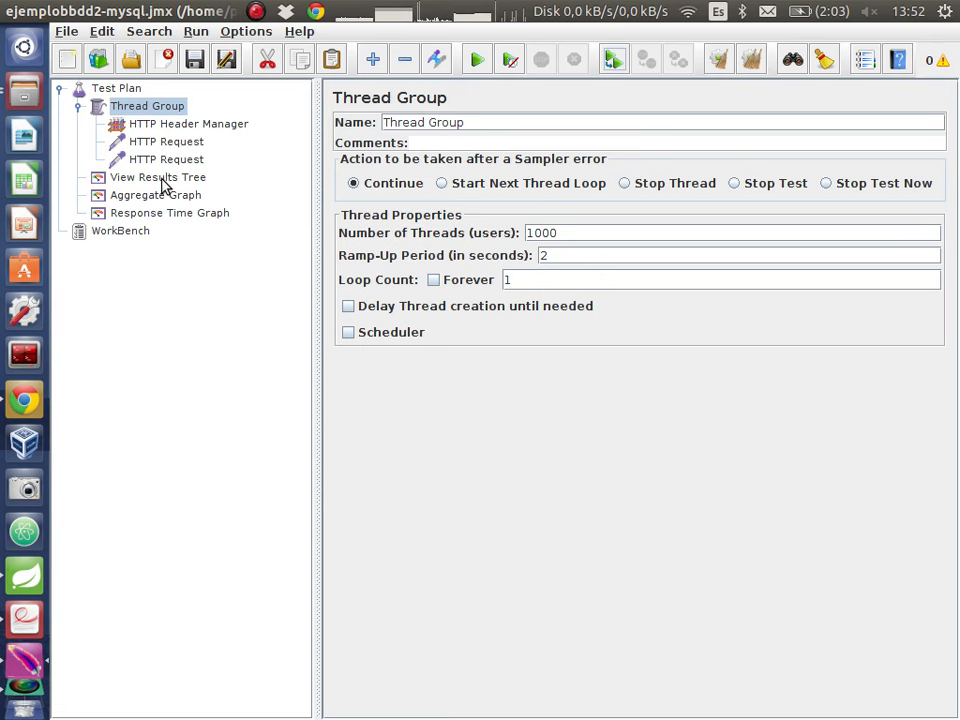
- Clear all earlier results from the listeners and rerun the 1000-thread test
{"action": "left_click", "coordinate": [166, 181]}
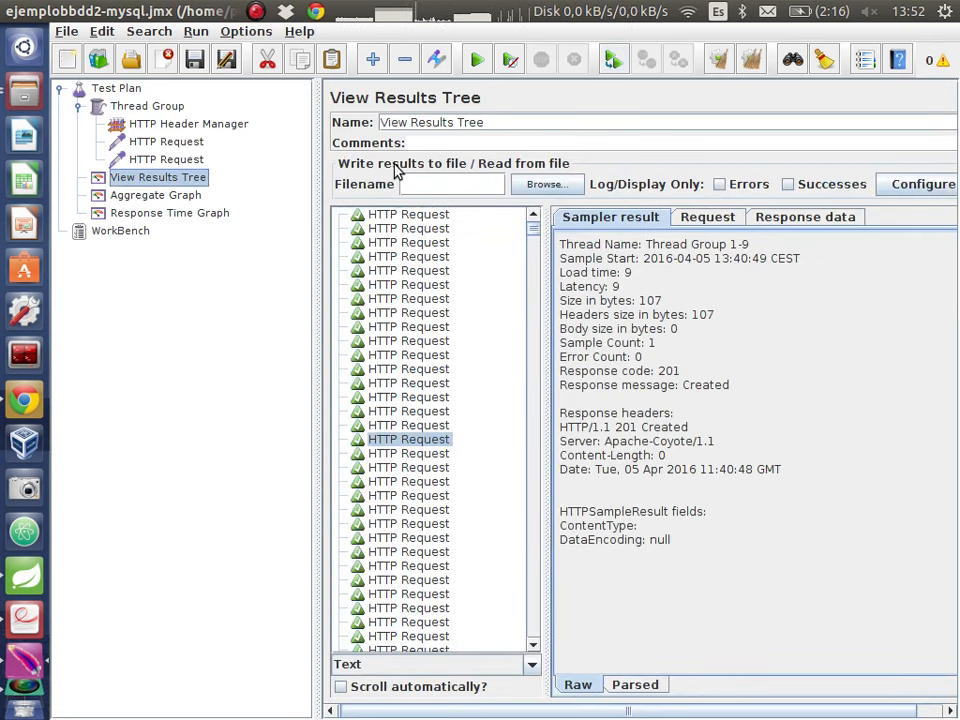
{"action": "left_click", "coordinate": [751, 60]}
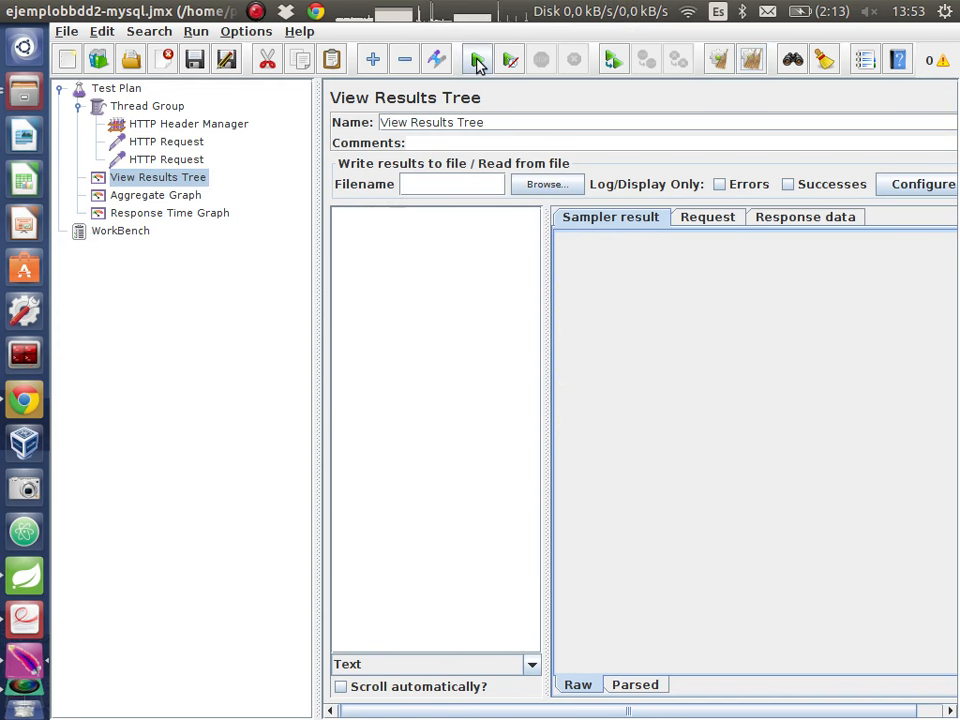
{"action": "left_click", "coordinate": [152, 108]}
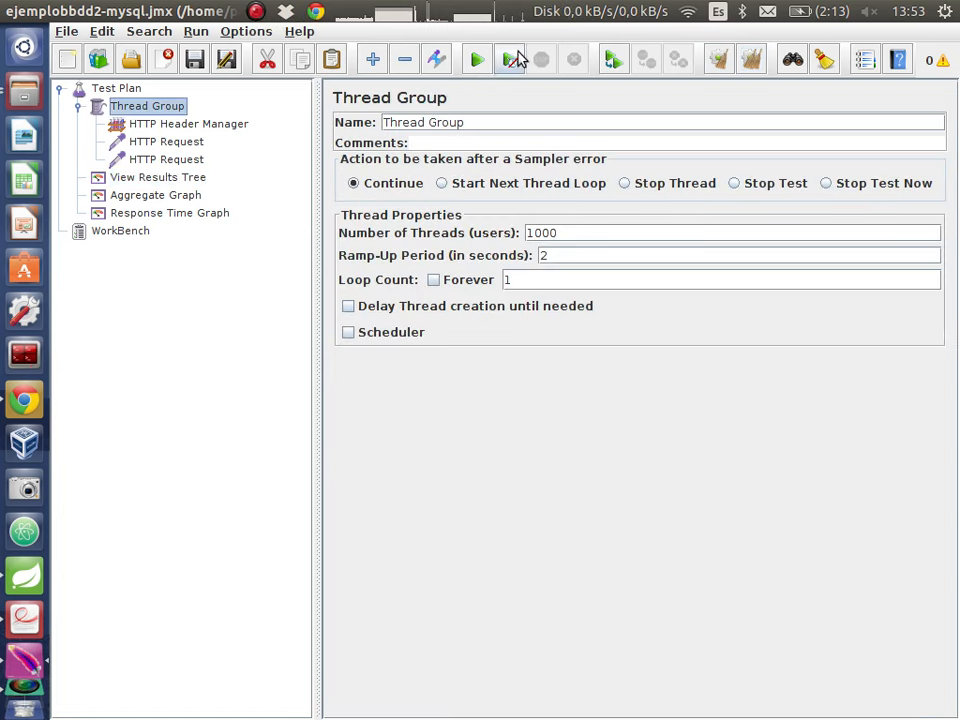
{"action": "left_click", "coordinate": [479, 61]}
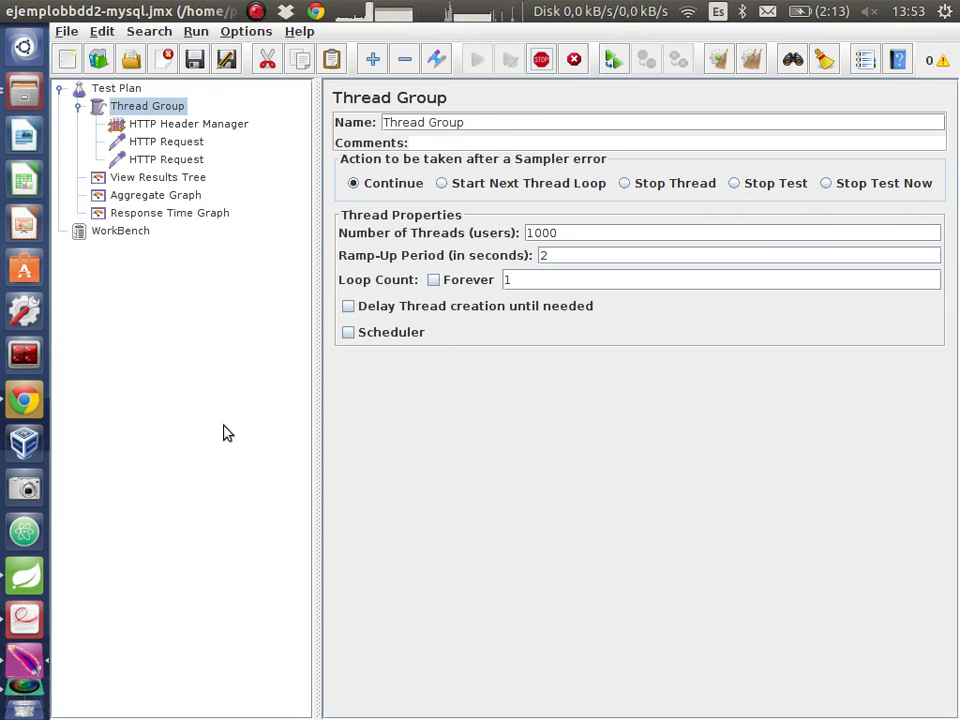
- Browse the new run's HTTP Request samples in View Results Tree down towards the end of the list, checking their status
{"action": "left_click", "coordinate": [186, 180]}
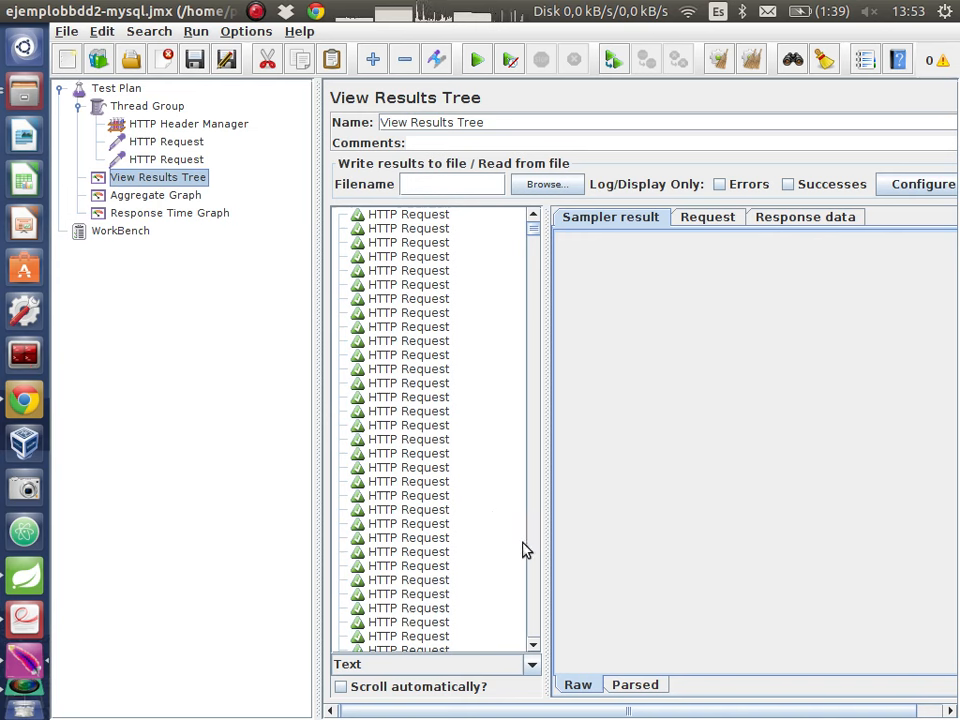
{"action": "scroll", "coordinate": [531, 448], "scroll_direction": "down", "scroll_amount": 3}
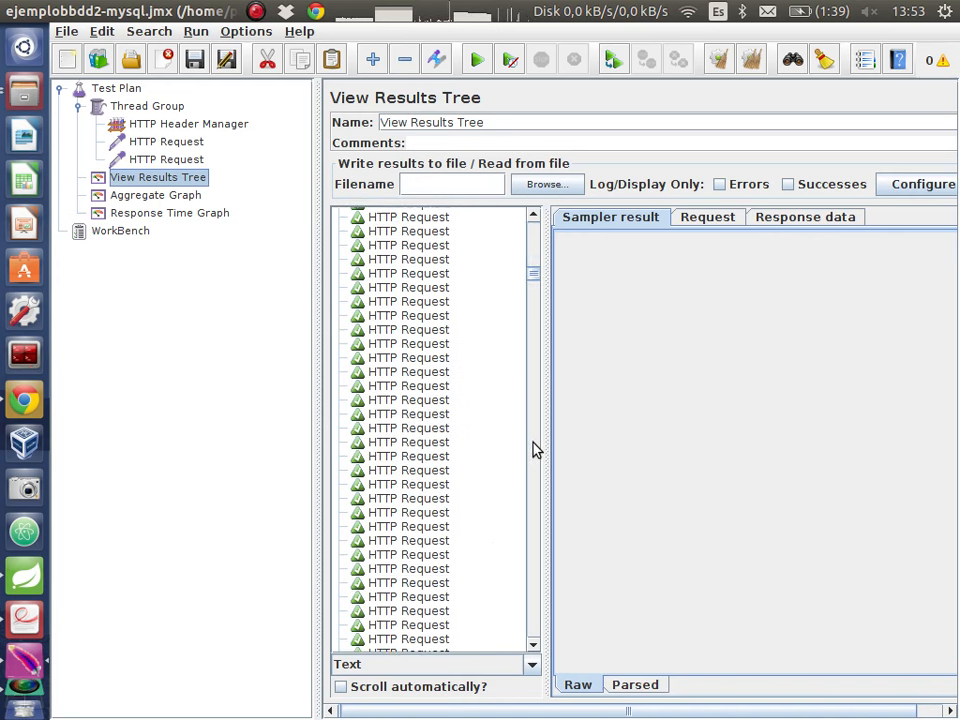
{"action": "scroll", "coordinate": [533, 449], "scroll_direction": "down", "scroll_amount": 10}
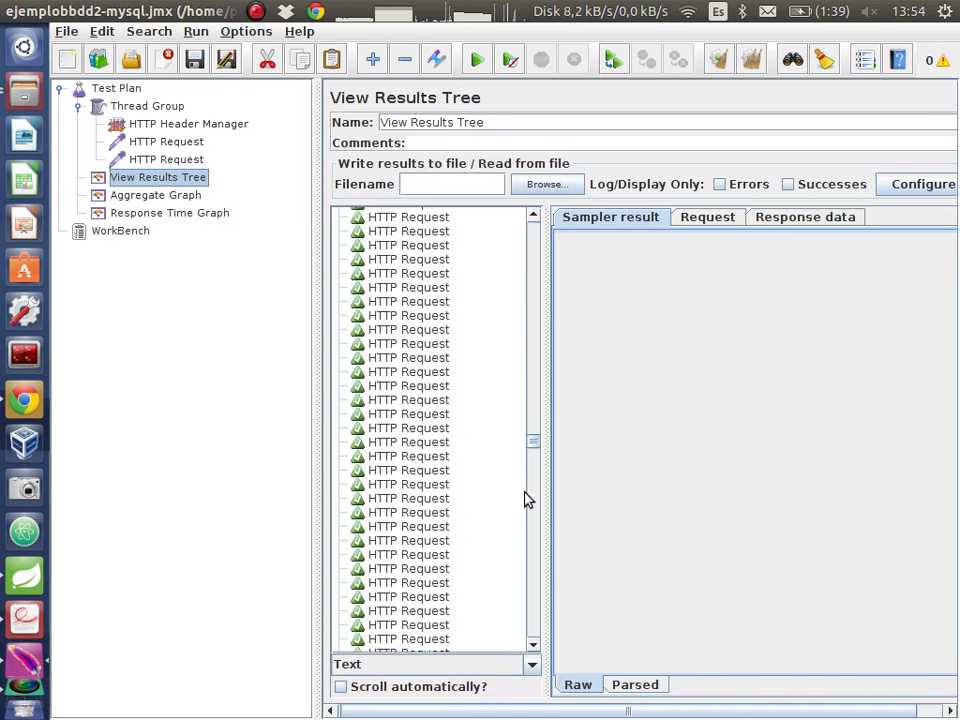
{"action": "scroll", "coordinate": [531, 622], "scroll_direction": "down", "scroll_amount": 4}
{"action": "scroll", "coordinate": [529, 617], "scroll_direction": "down", "scroll_amount": 8}
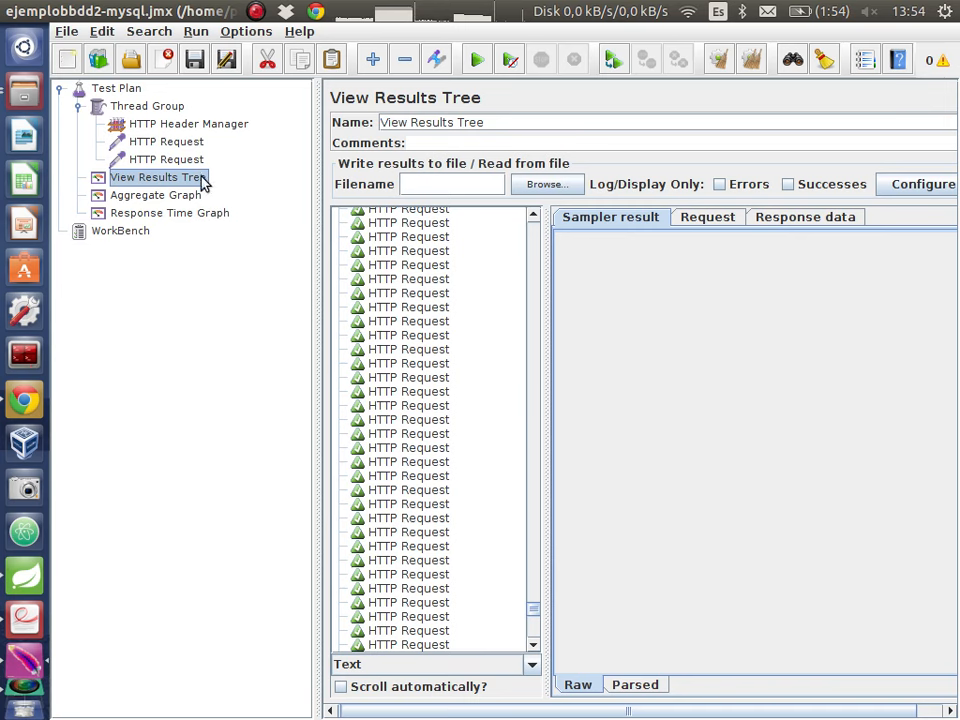
- Add the Median and 90% Line columns to the Aggregate Graph's displayed columns
{"action": "left_click", "coordinate": [175, 196]}
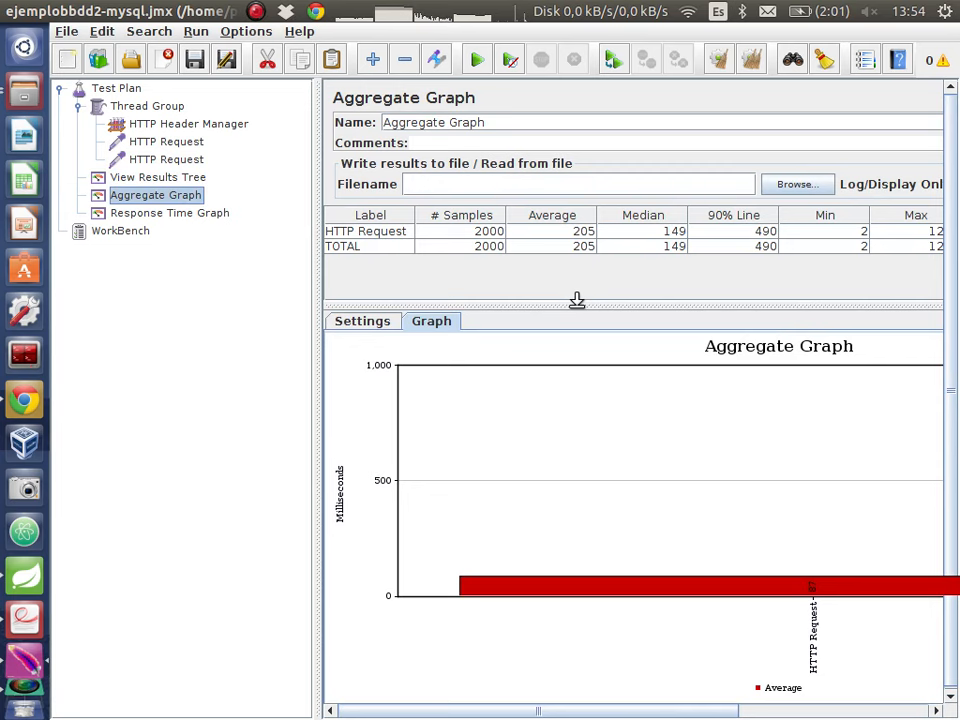
{"action": "left_click", "coordinate": [366, 325]}
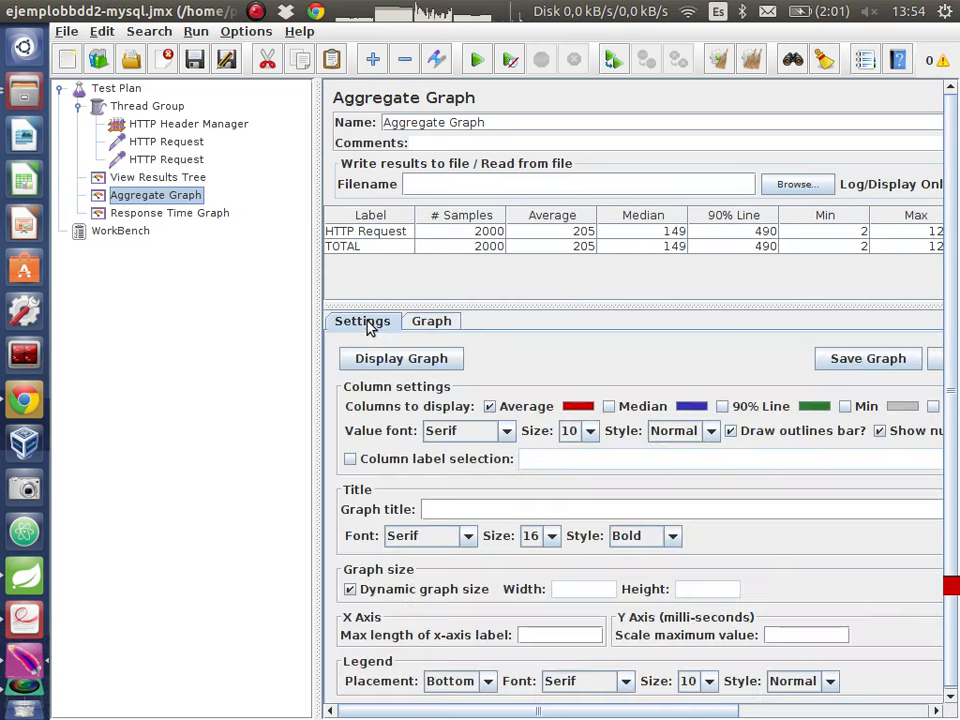
{"action": "left_click", "coordinate": [610, 408]}
{"action": "left_click", "coordinate": [722, 407]}
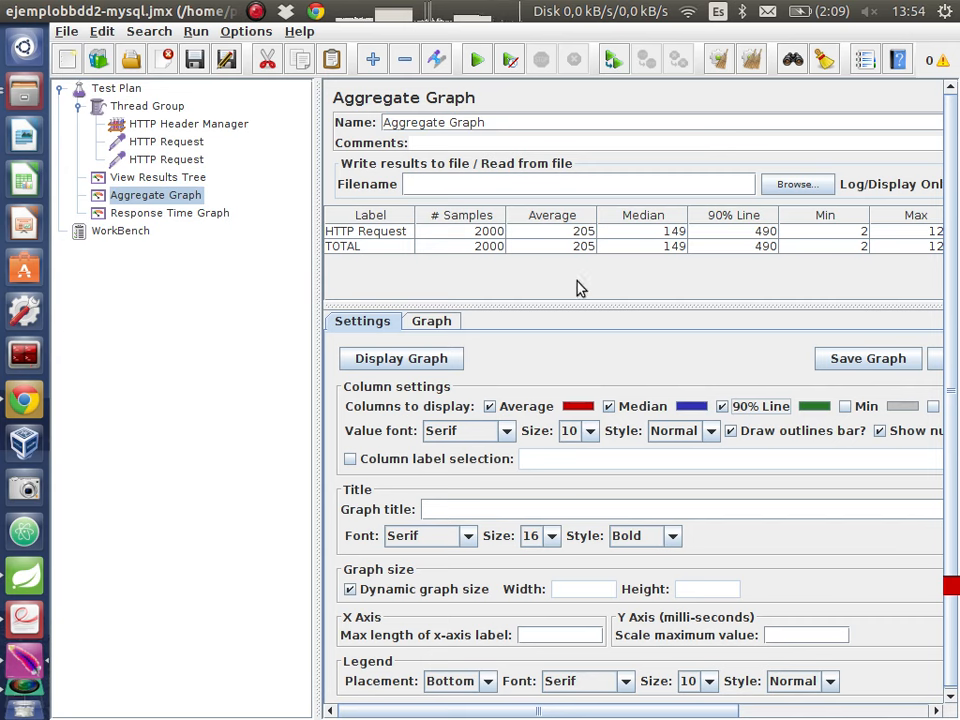
- Examine the HTTP Request row's sample count, median, 90% line, minimum, maximum, error rate and throughput in the Aggregate Graph table
{"action": "left_click", "coordinate": [475, 236]}
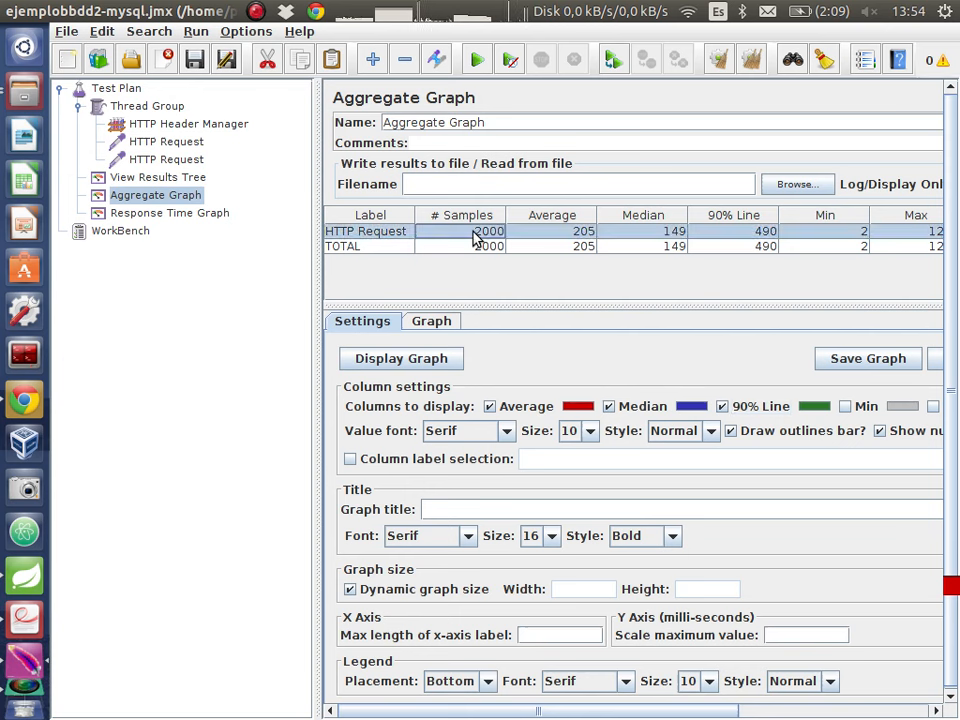
{"action": "left_click", "coordinate": [668, 240]}
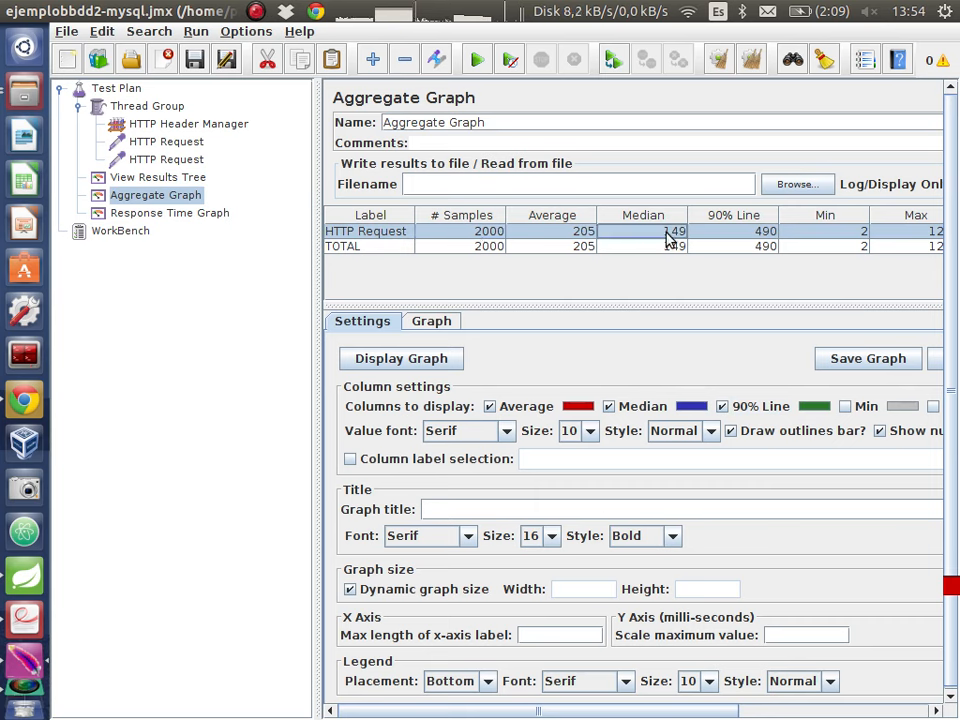
{"action": "left_click", "coordinate": [751, 231]}
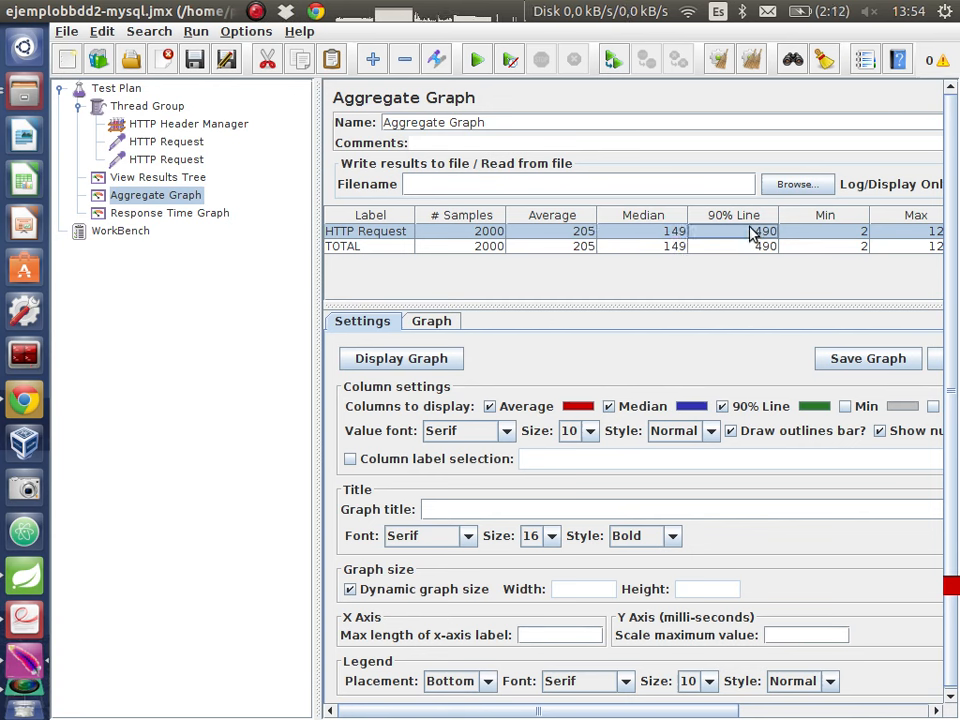
{"action": "left_click", "coordinate": [853, 234]}
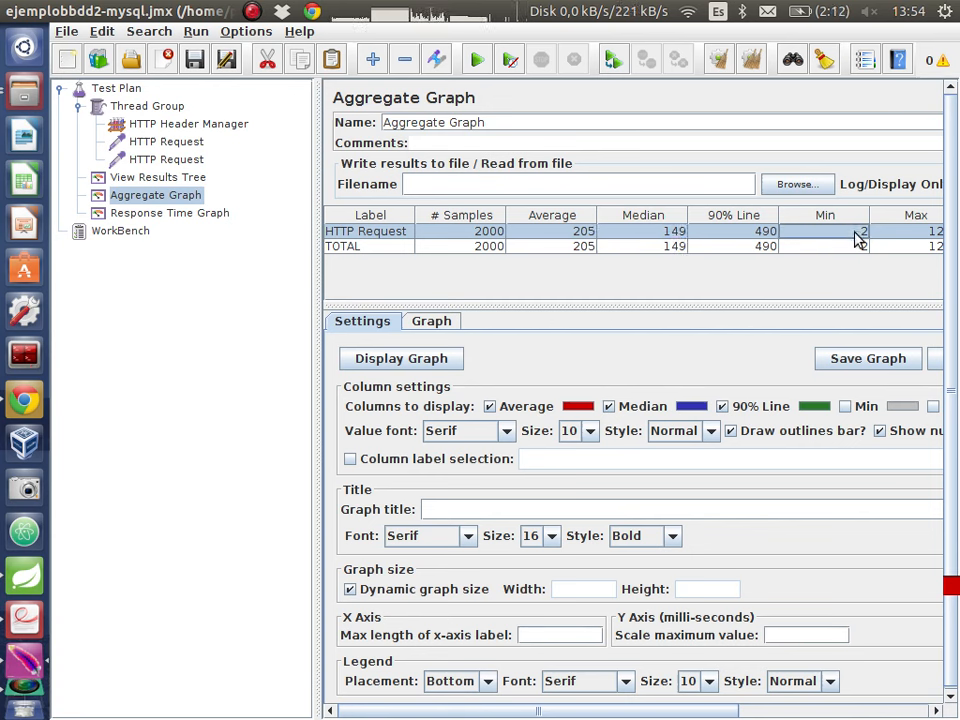
{"action": "left_click", "coordinate": [746, 710]}
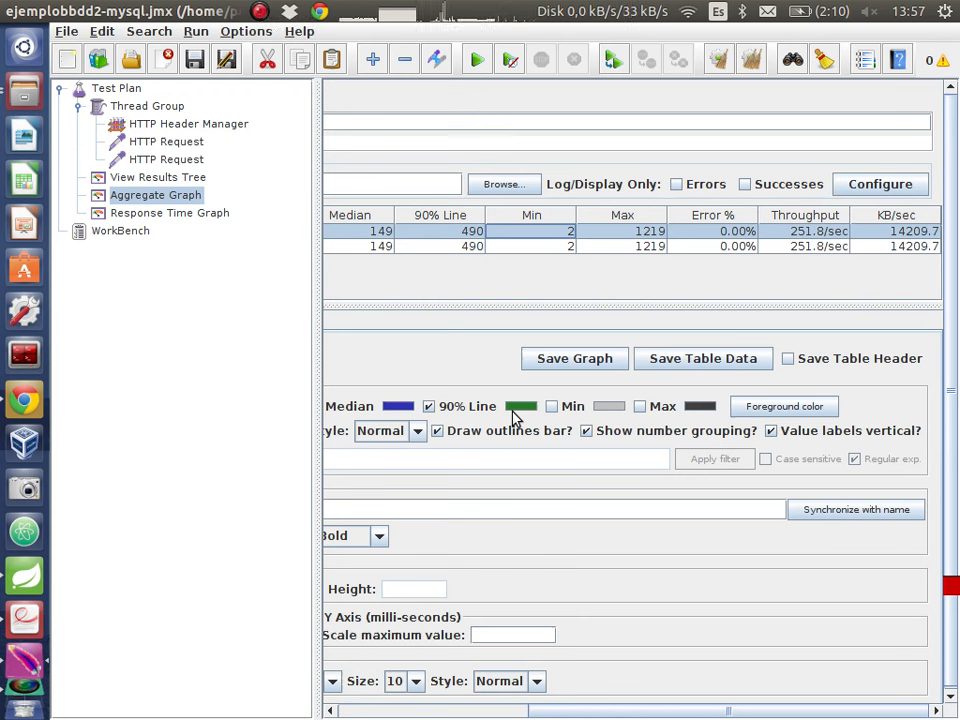
- Switch to the PDF slides and view the slide listing the Number of threads values to test
{"action": "left_click", "coordinate": [24, 618]}
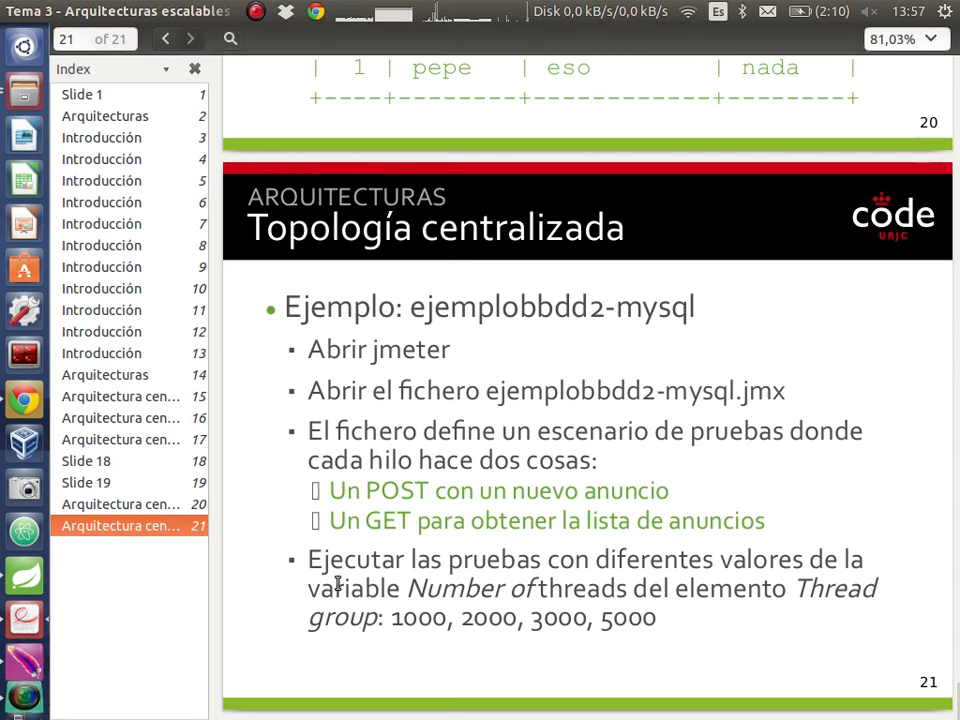